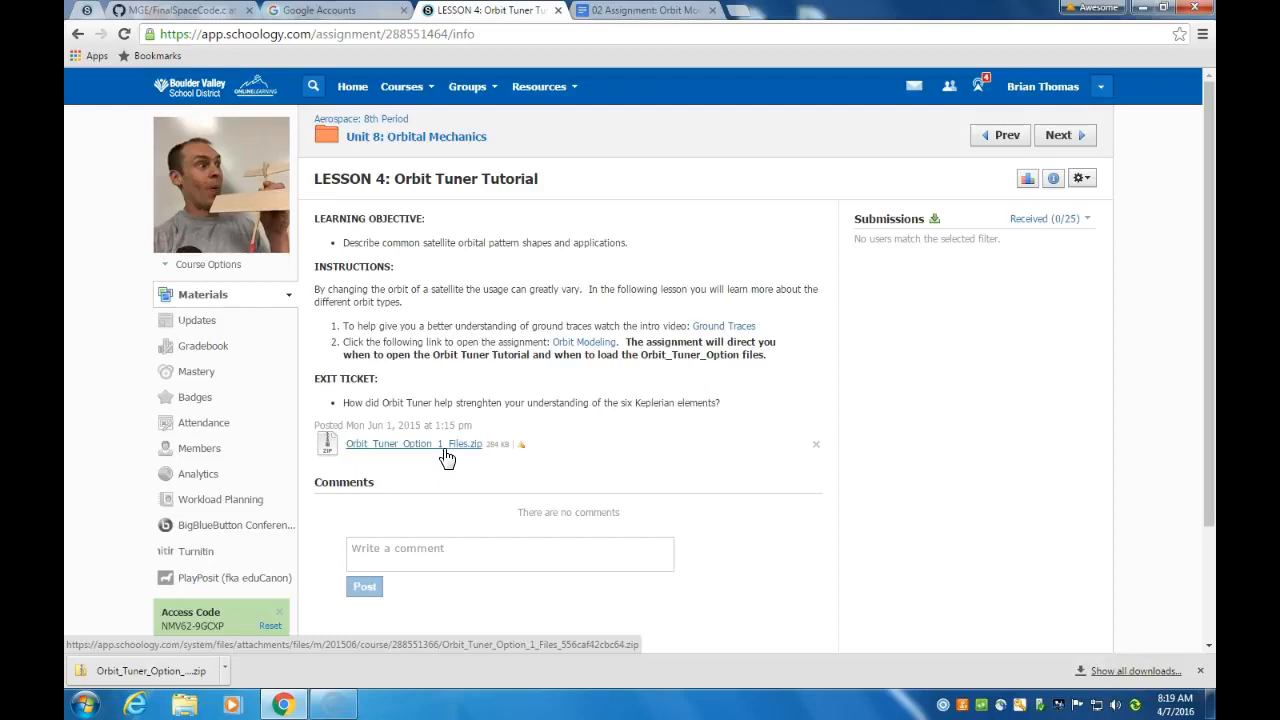
# Create a folder named STK in the Private folder of the H: network drive and close the file window
pyautogui.click(427, 450)
pyautogui.click(88, 708)
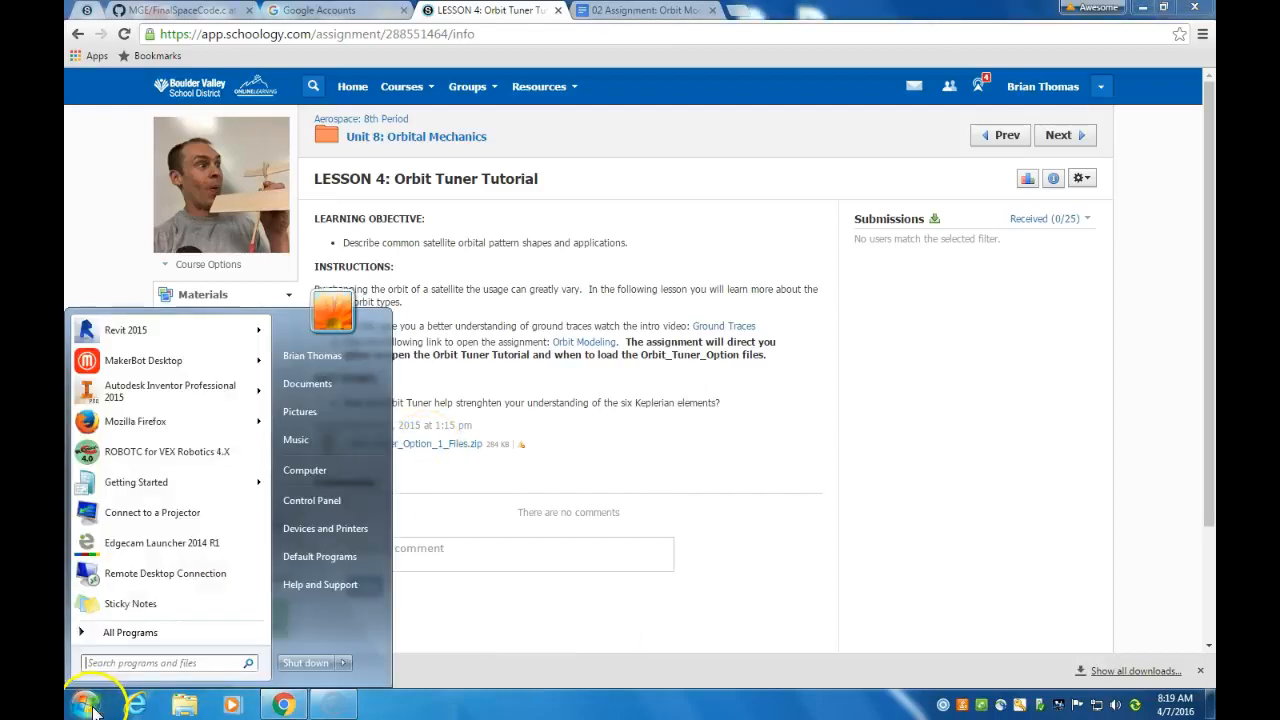
pyautogui.click(315, 476)
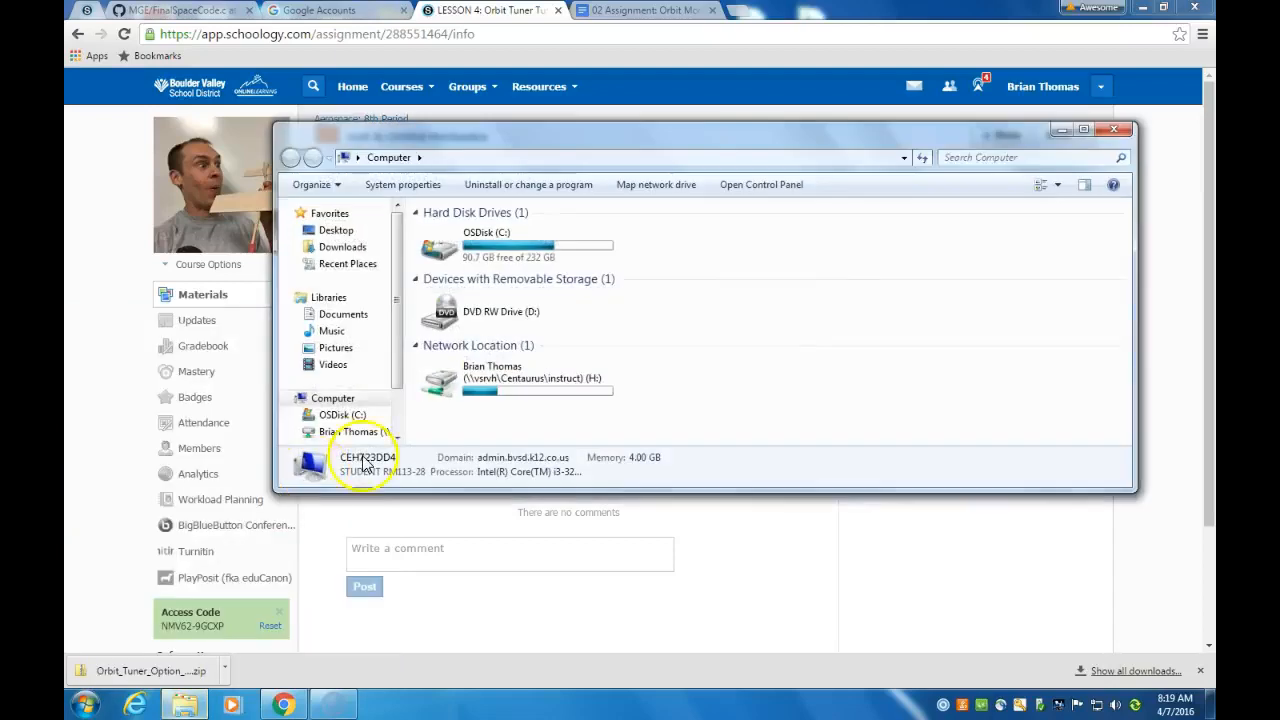
pyautogui.doubleClick(460, 393)
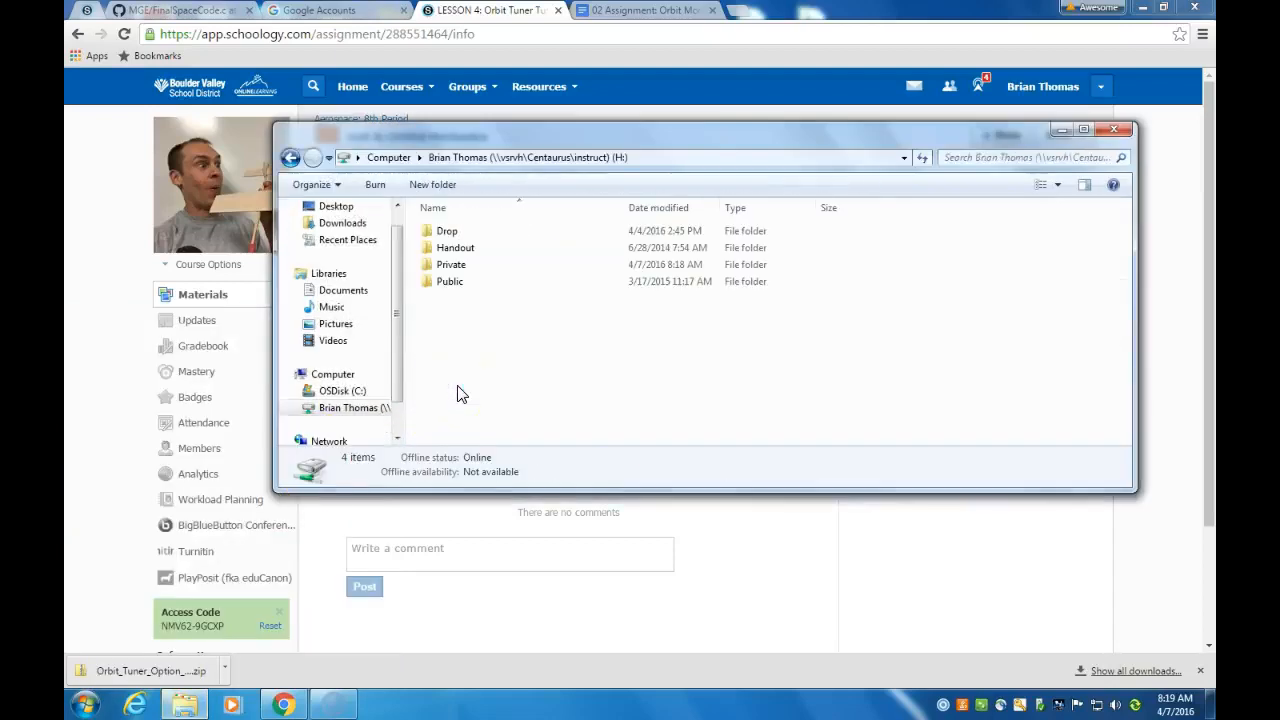
pyautogui.doubleClick(450, 265)
pyautogui.click(436, 186)
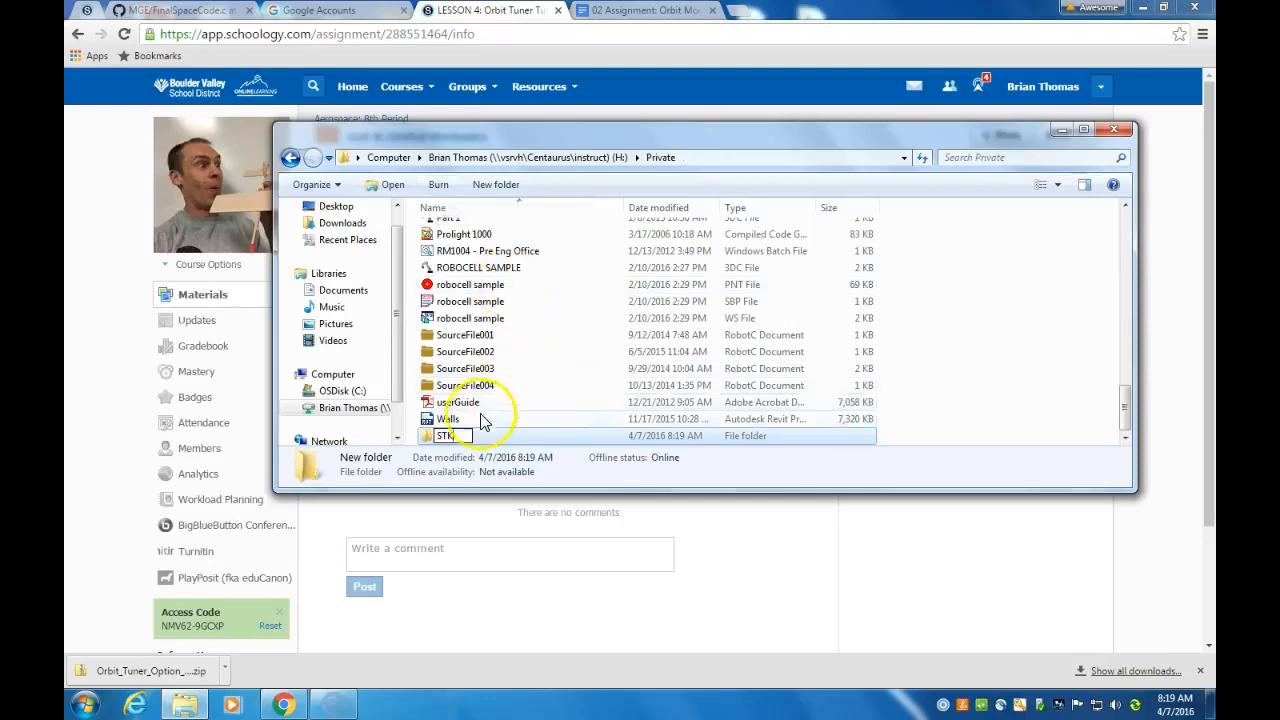
pyautogui.click(431, 445)
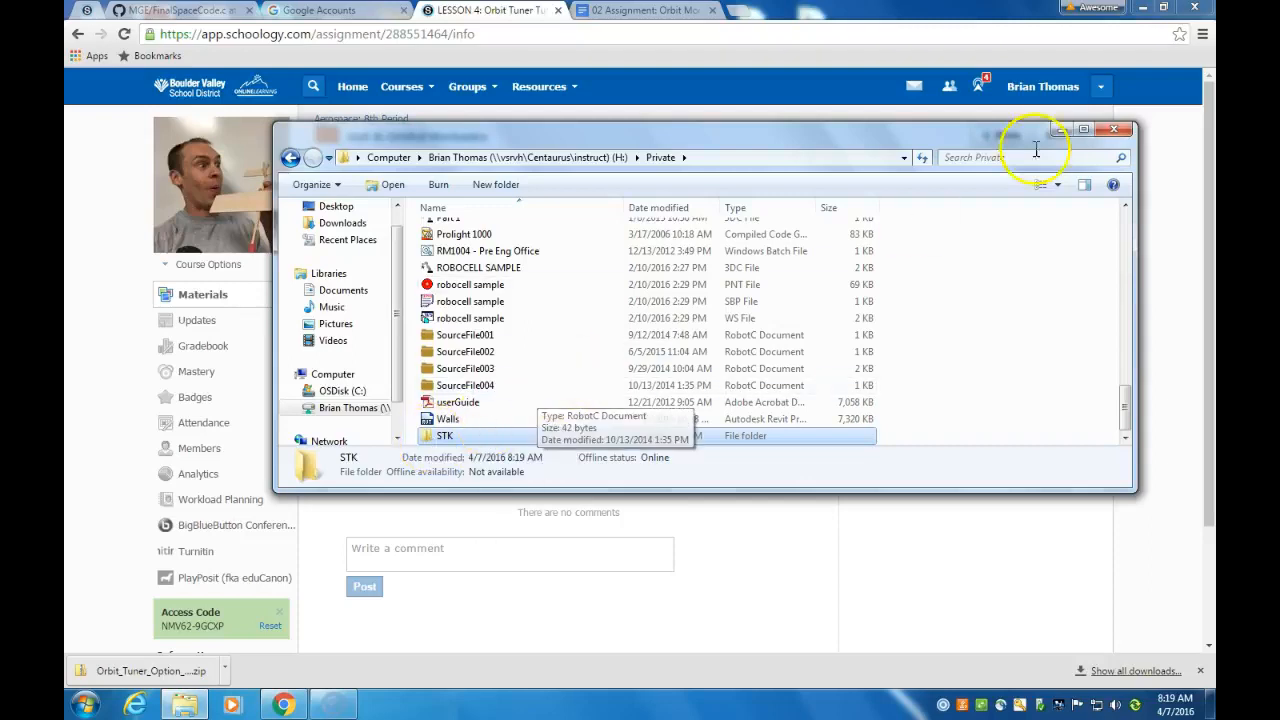
pyautogui.click(1125, 134)
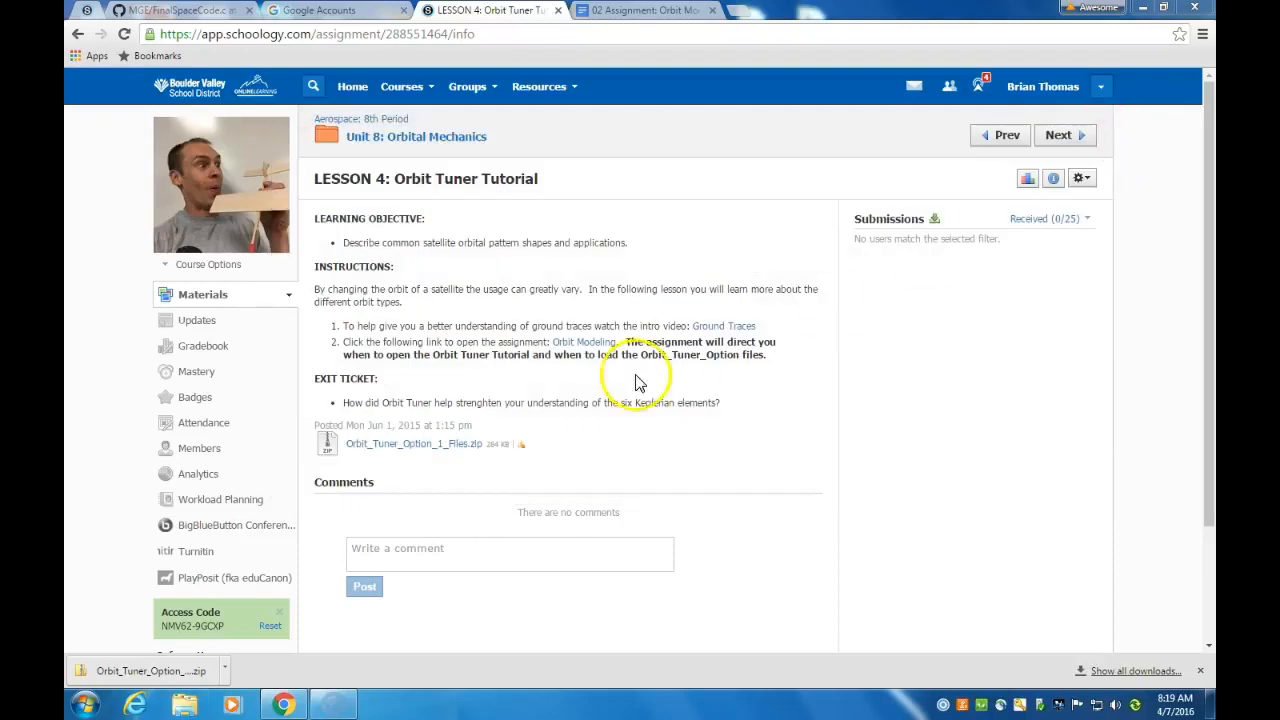
# Download Orbit_Tuner_Option_1_Files.zip and copy its Orbit Tuner Option 1 Files folder into the STK folder under Private on the H: drive
pyautogui.click(399, 447)
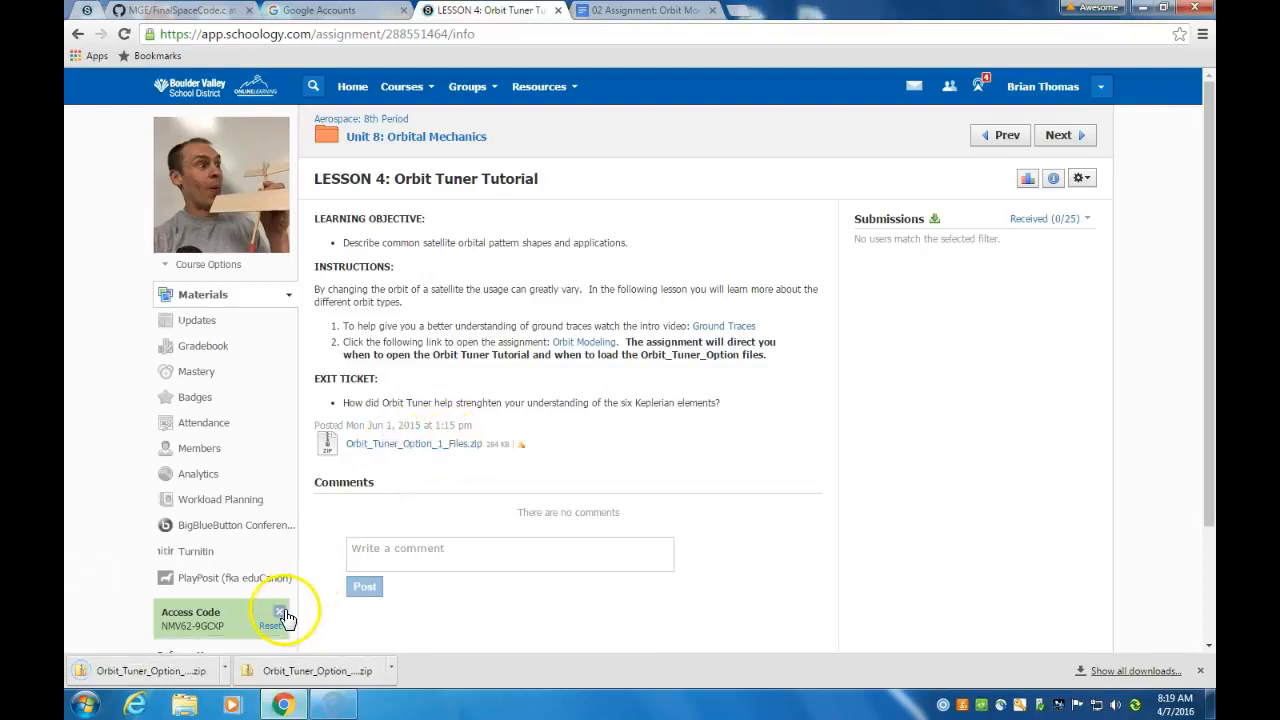
pyautogui.click(190, 673)
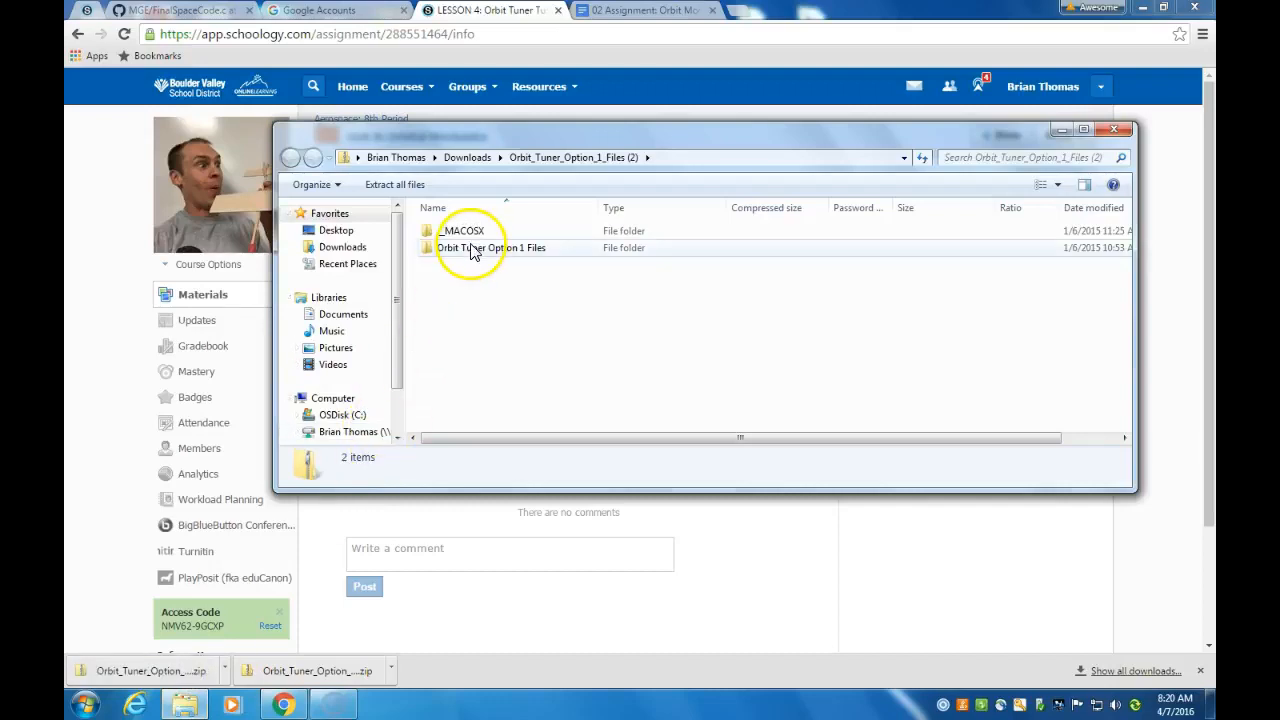
pyautogui.moveTo(400, 337); pyautogui.dragTo(397, 380)
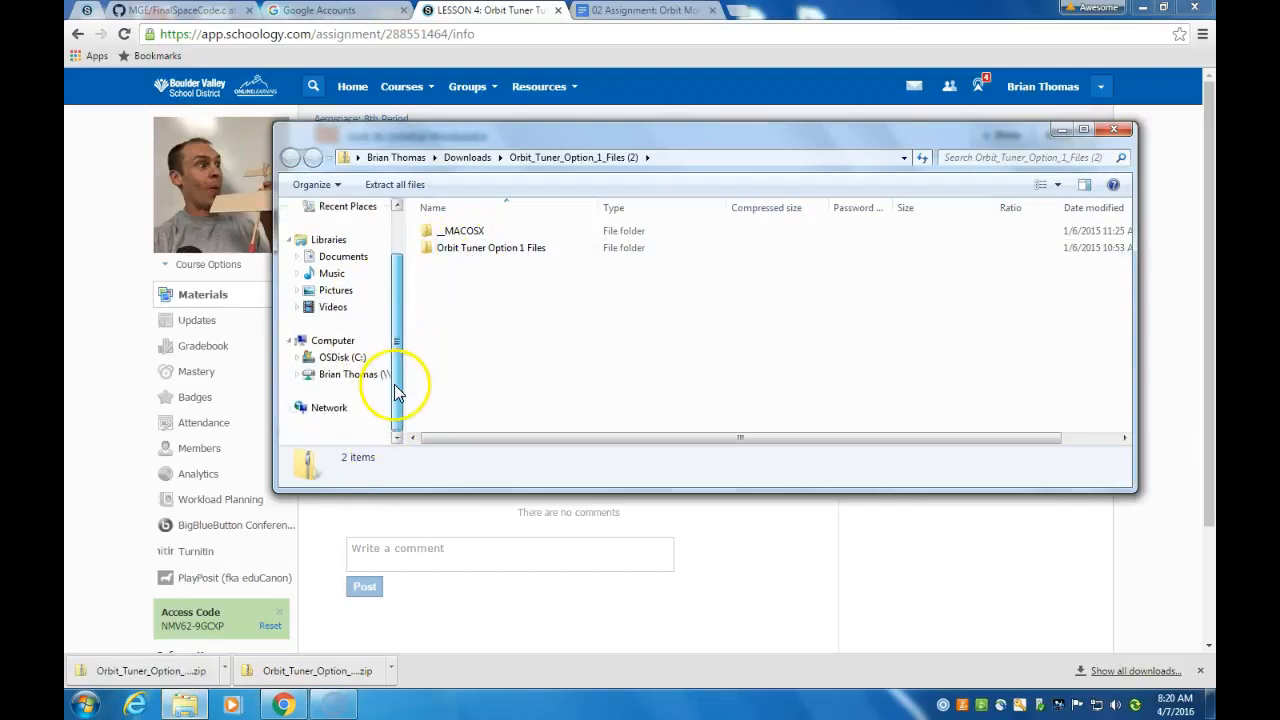
pyautogui.click(297, 374)
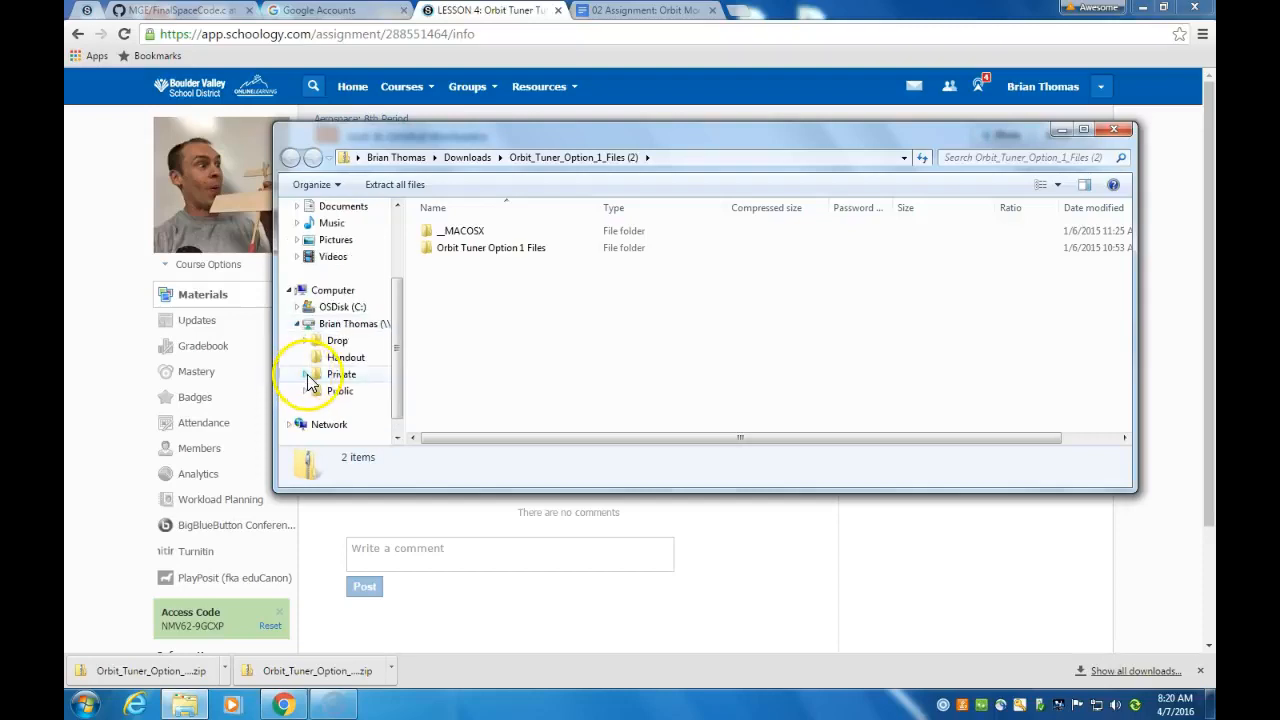
pyautogui.click(303, 374)
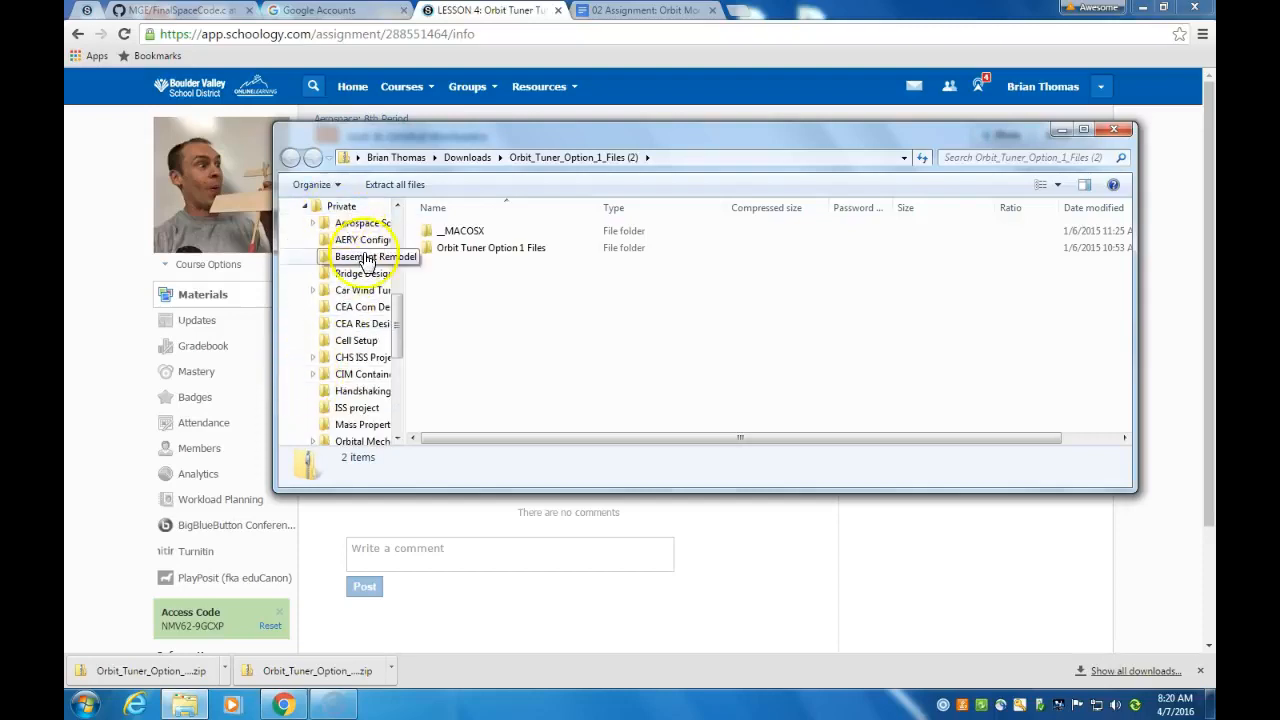
pyautogui.moveTo(399, 330); pyautogui.dragTo(400, 400)
pyautogui.moveTo(449, 250); pyautogui.dragTo(350, 383)
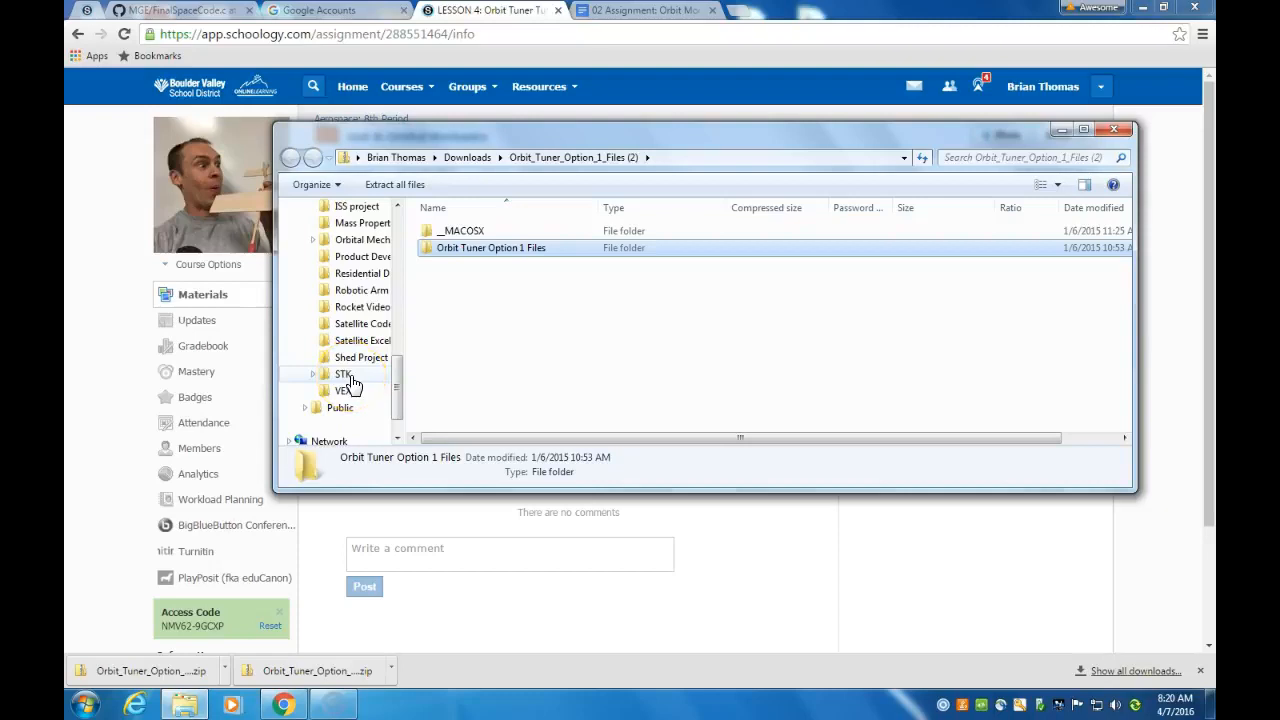
pyautogui.click(346, 376)
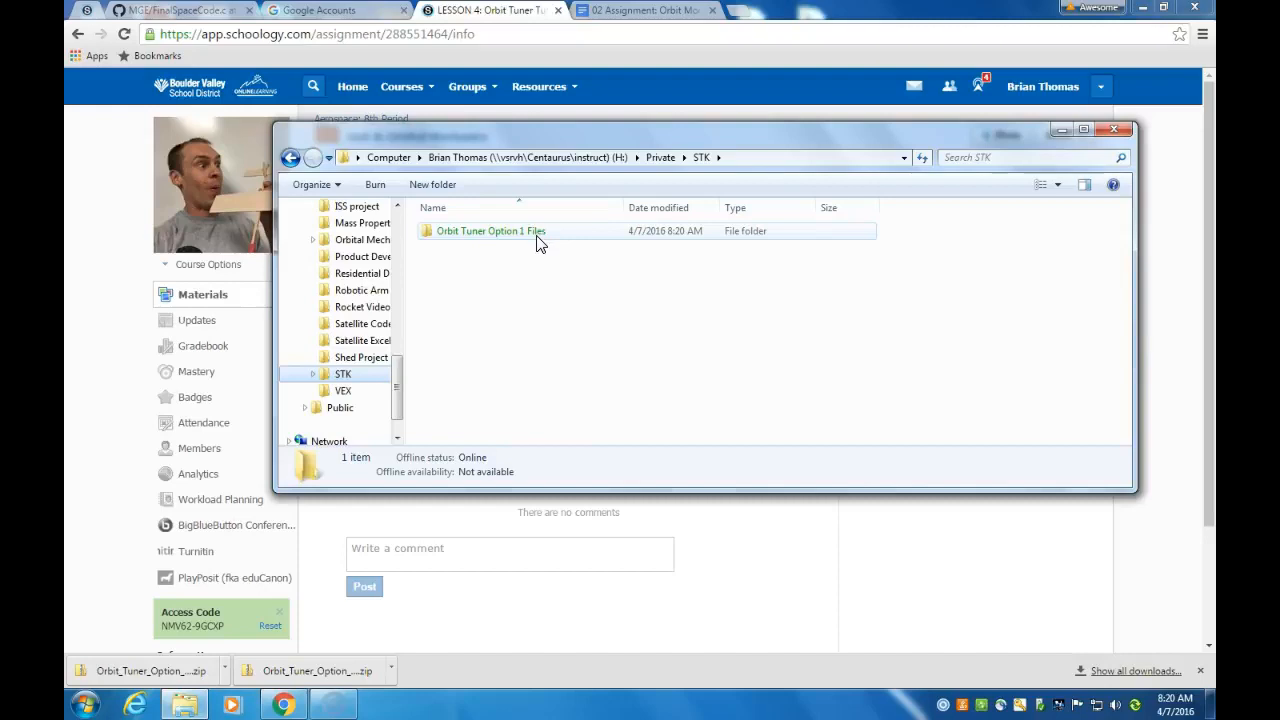
pyautogui.click(1113, 130)
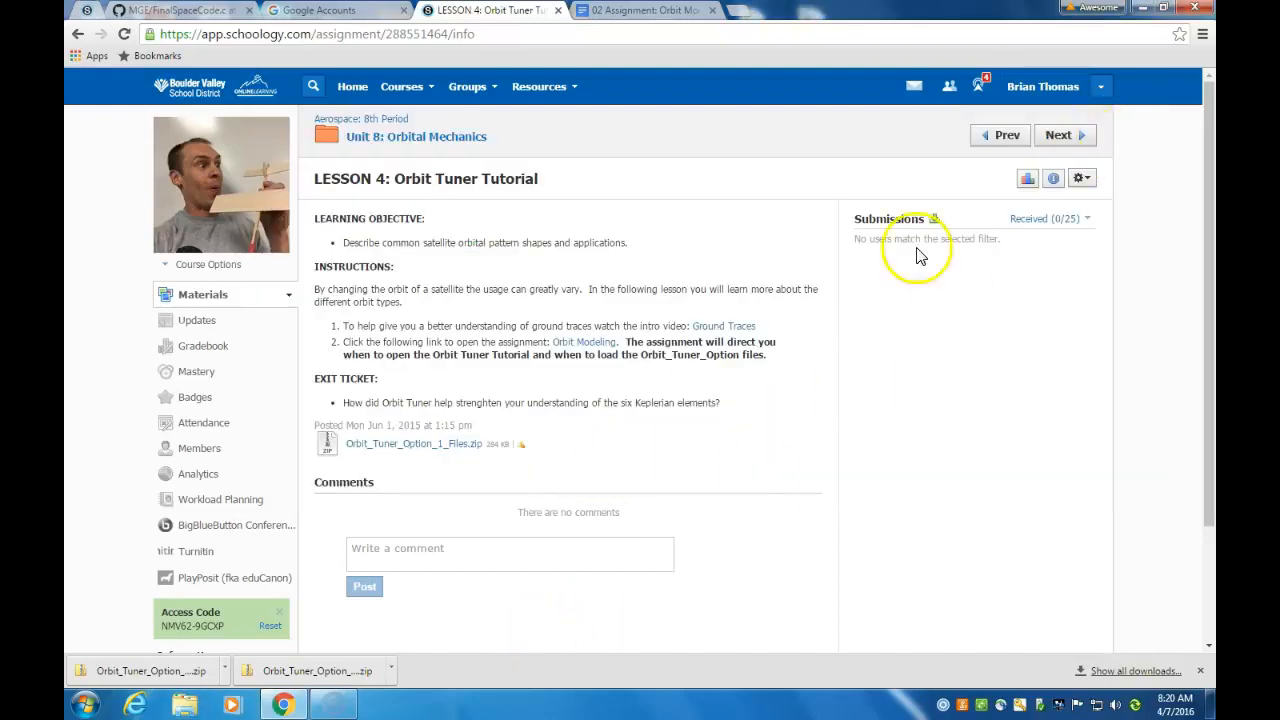
# Launch STK 10 from the desktop and dismiss the demo licence notice
pyautogui.click(1147, 12)
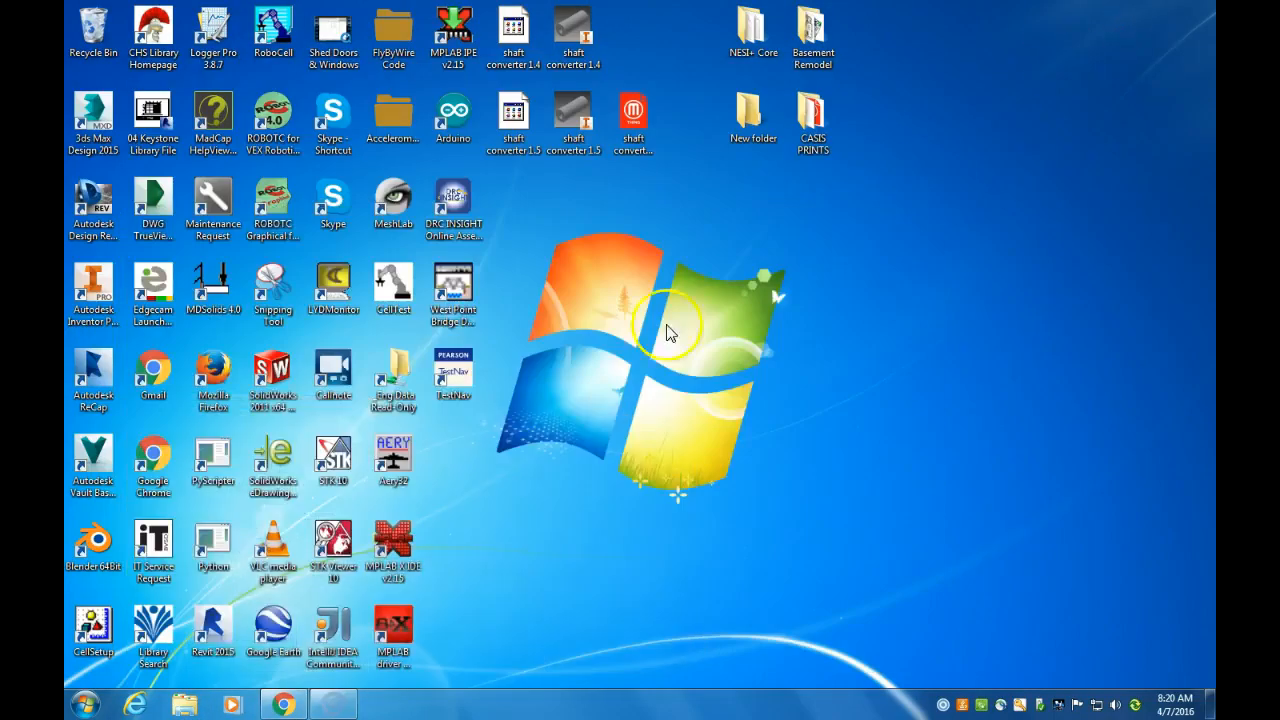
pyautogui.doubleClick(336, 455)
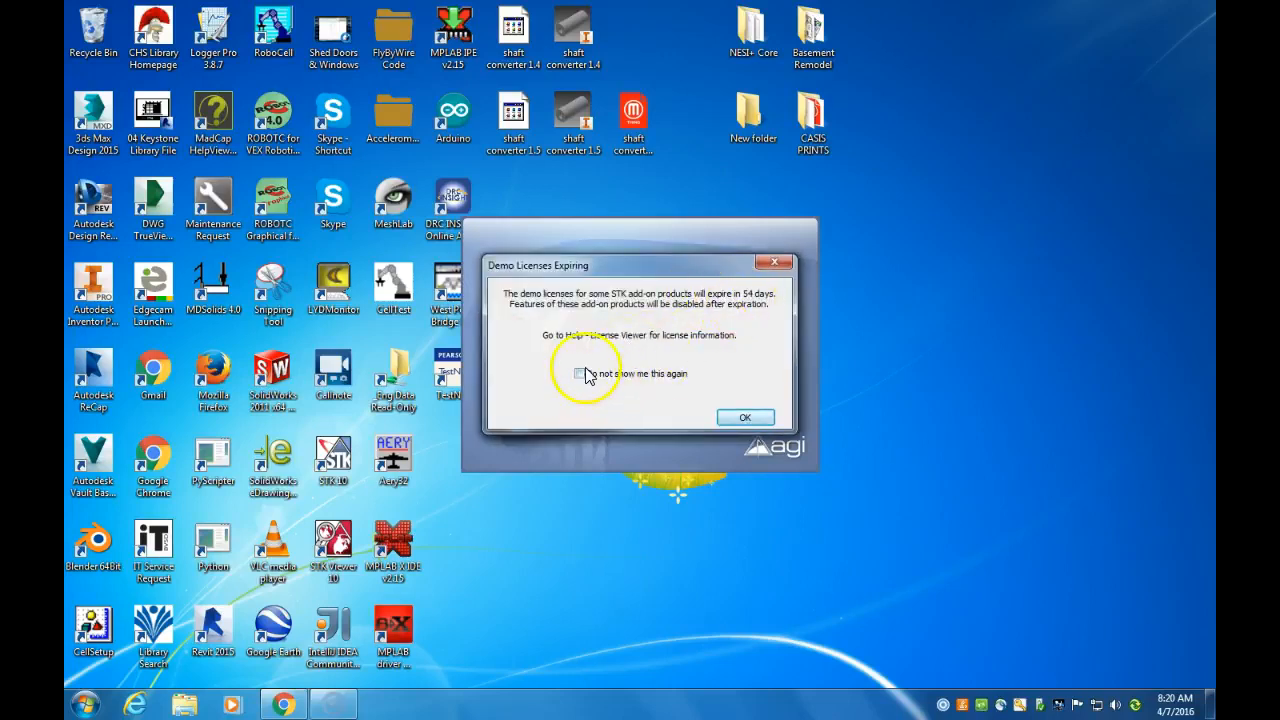
pyautogui.click(745, 417)
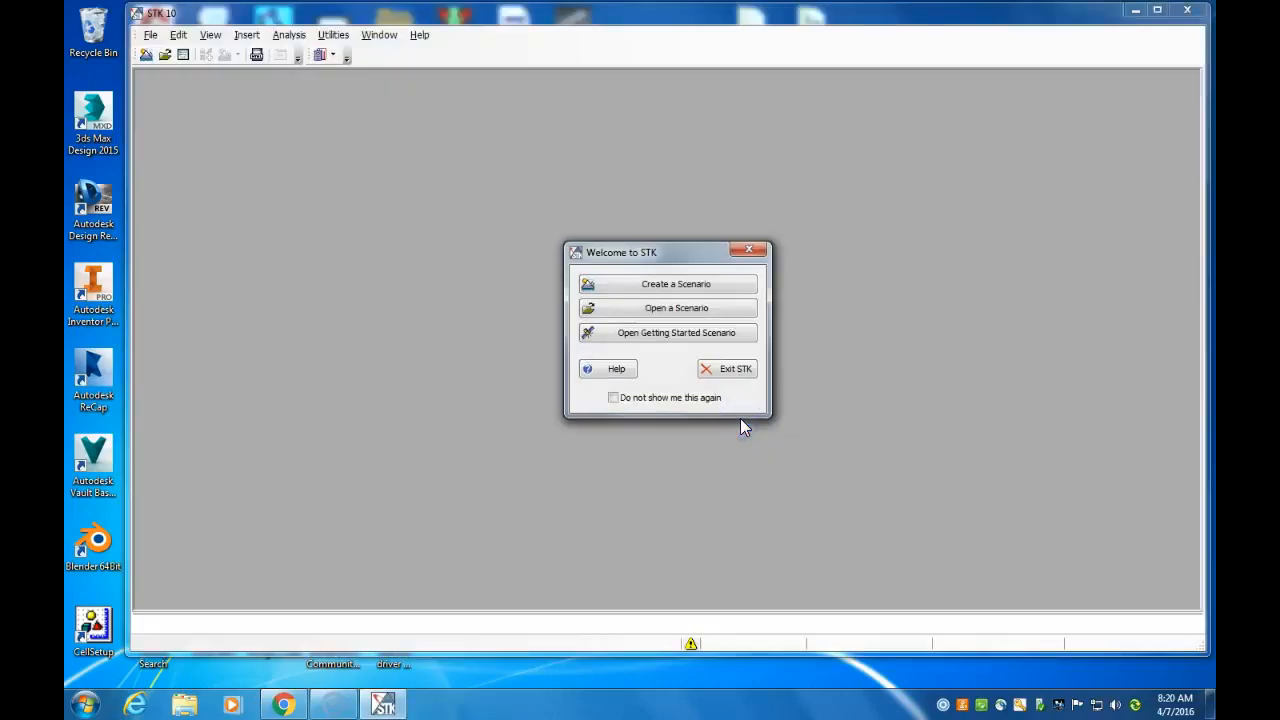
# Open the OrbitalTunerModel scenario from Orbit Tuner Option 1 Files in the Private STK folder and allow its ActiveX interaction
pyautogui.click(689, 308)
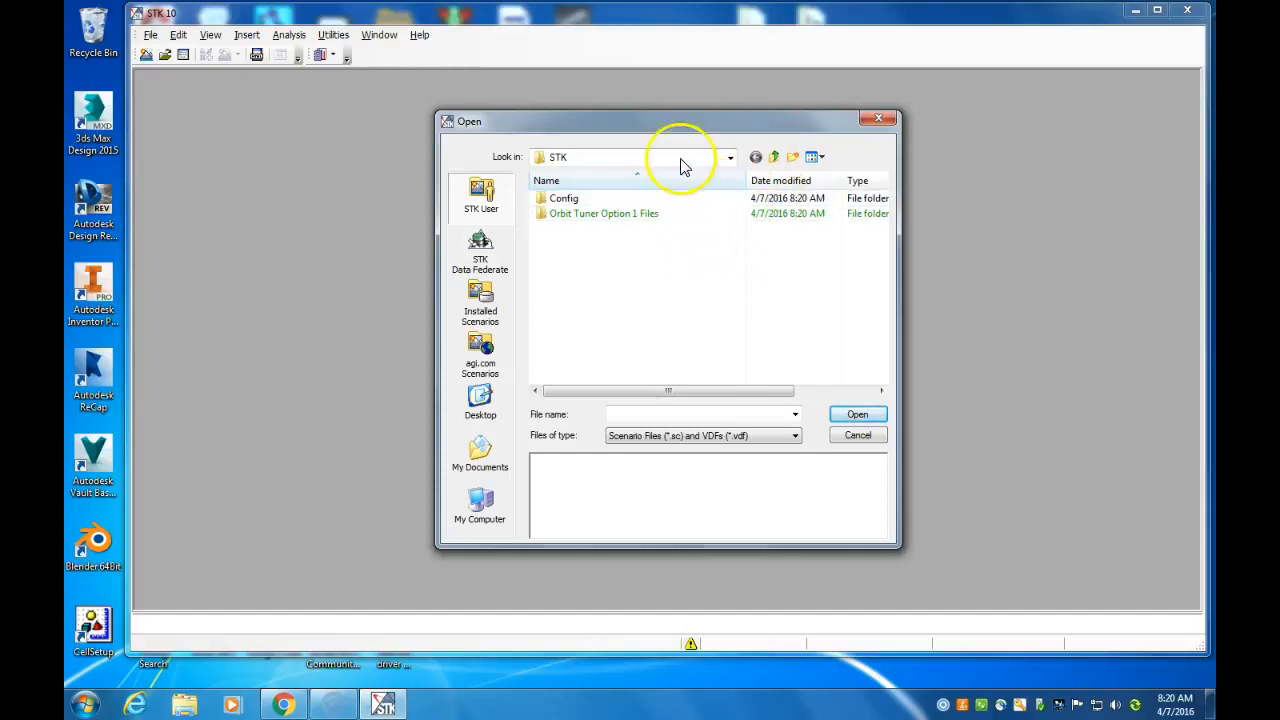
pyautogui.click(778, 158)
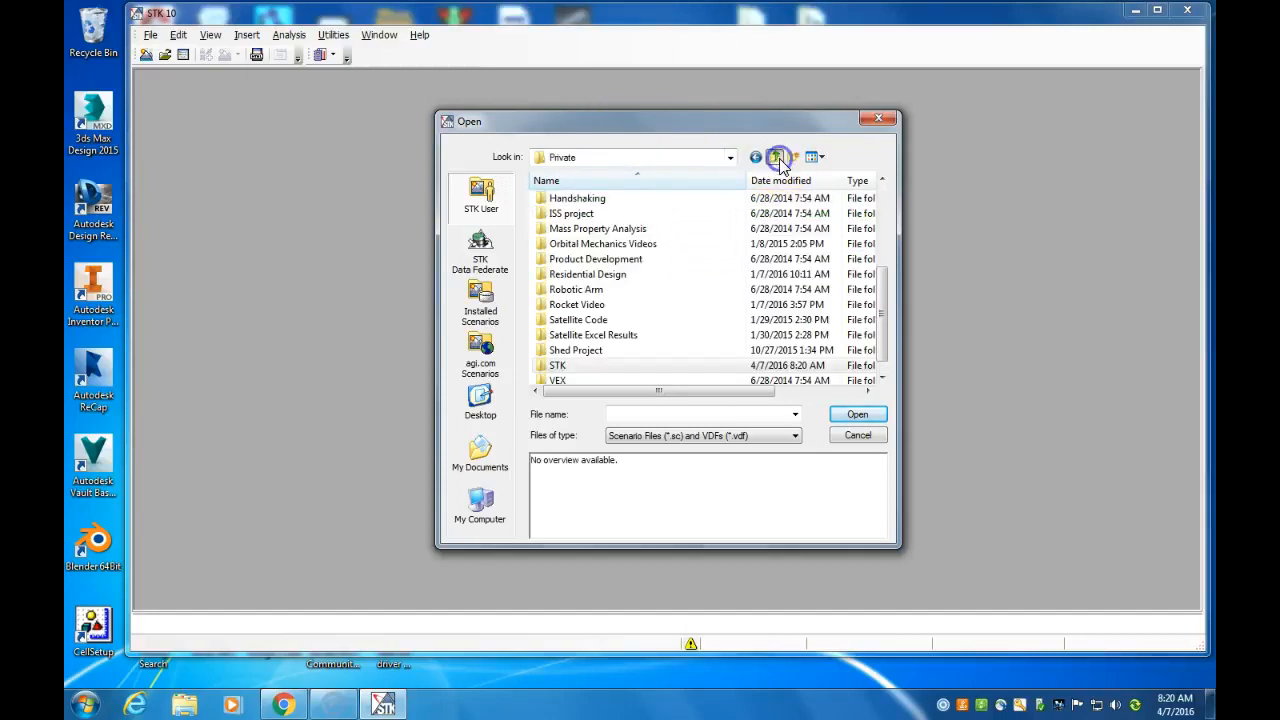
pyautogui.click(778, 158)
pyautogui.doubleClick(565, 230)
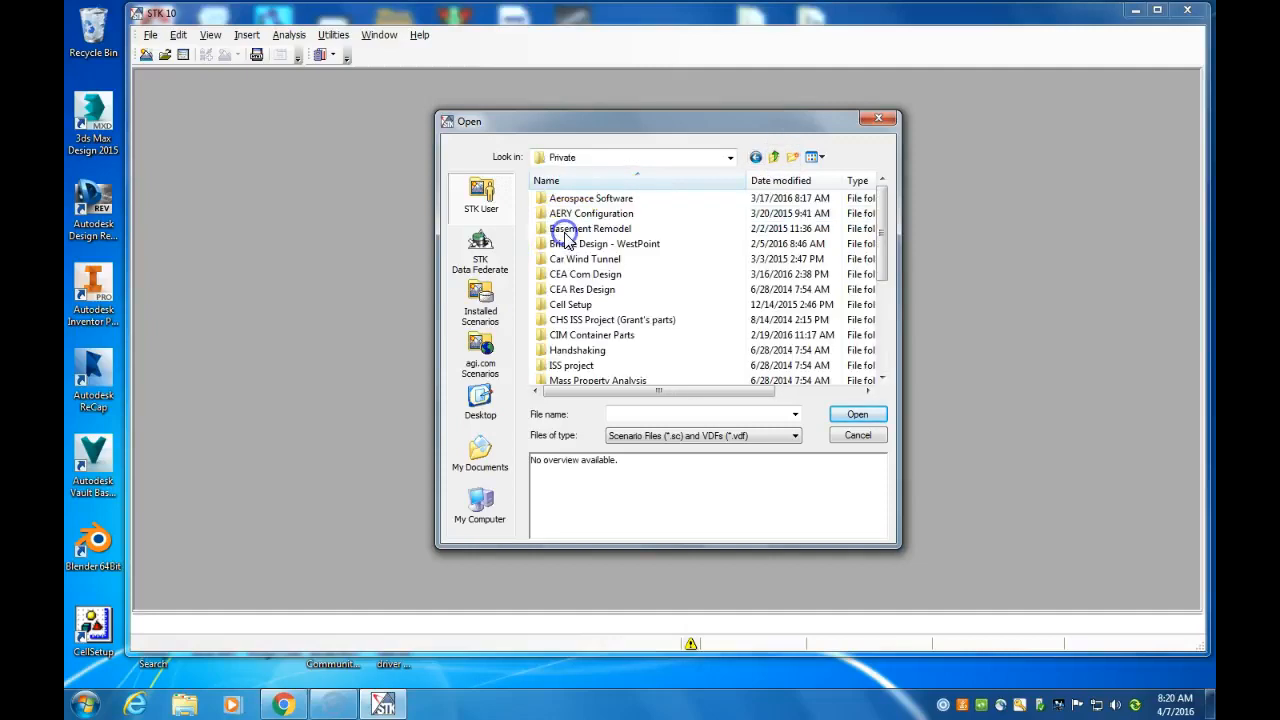
pyautogui.moveTo(881, 257); pyautogui.dragTo(880, 371)
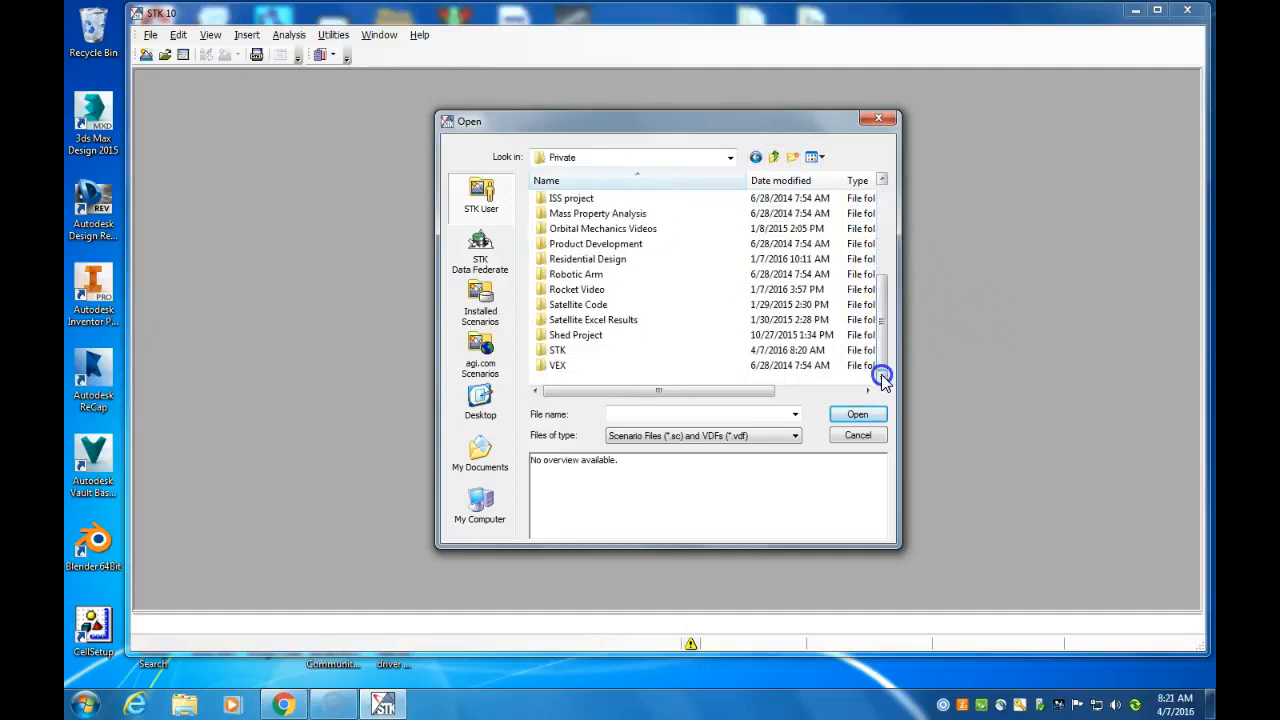
pyautogui.doubleClick(560, 350)
pyautogui.click(595, 216)
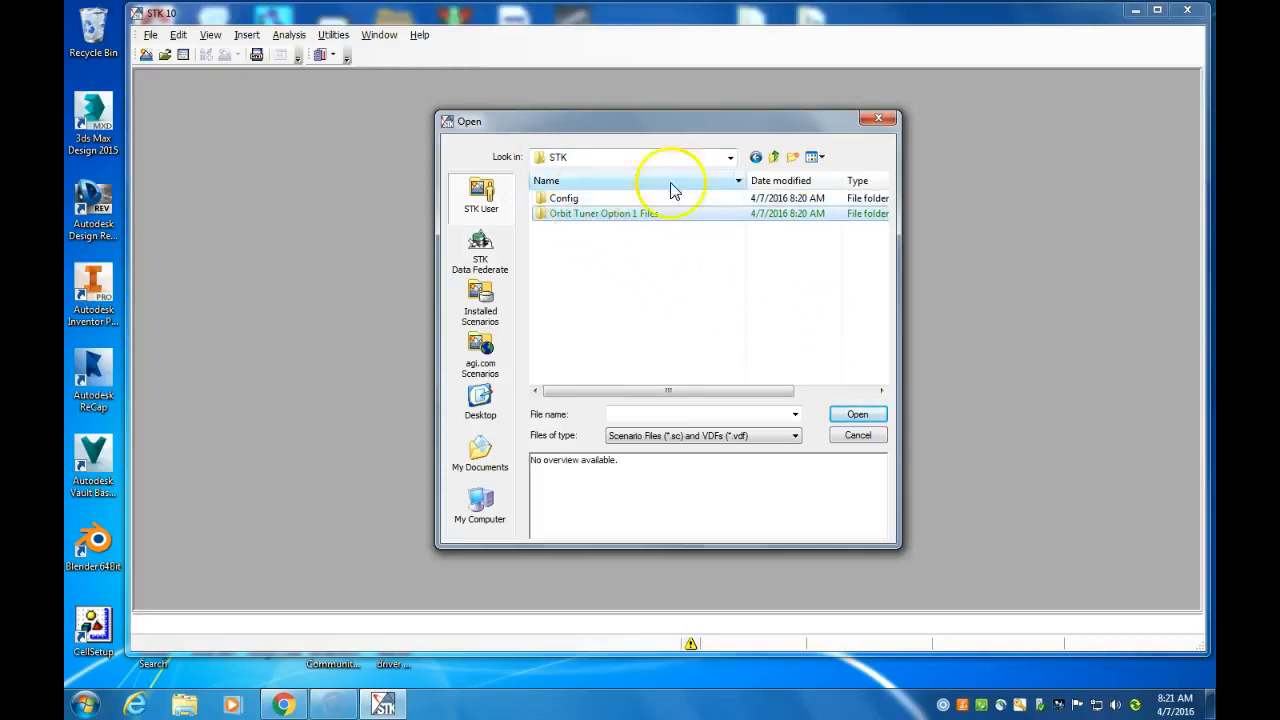
pyautogui.moveTo(778, 118); pyautogui.dragTo(793, 404)
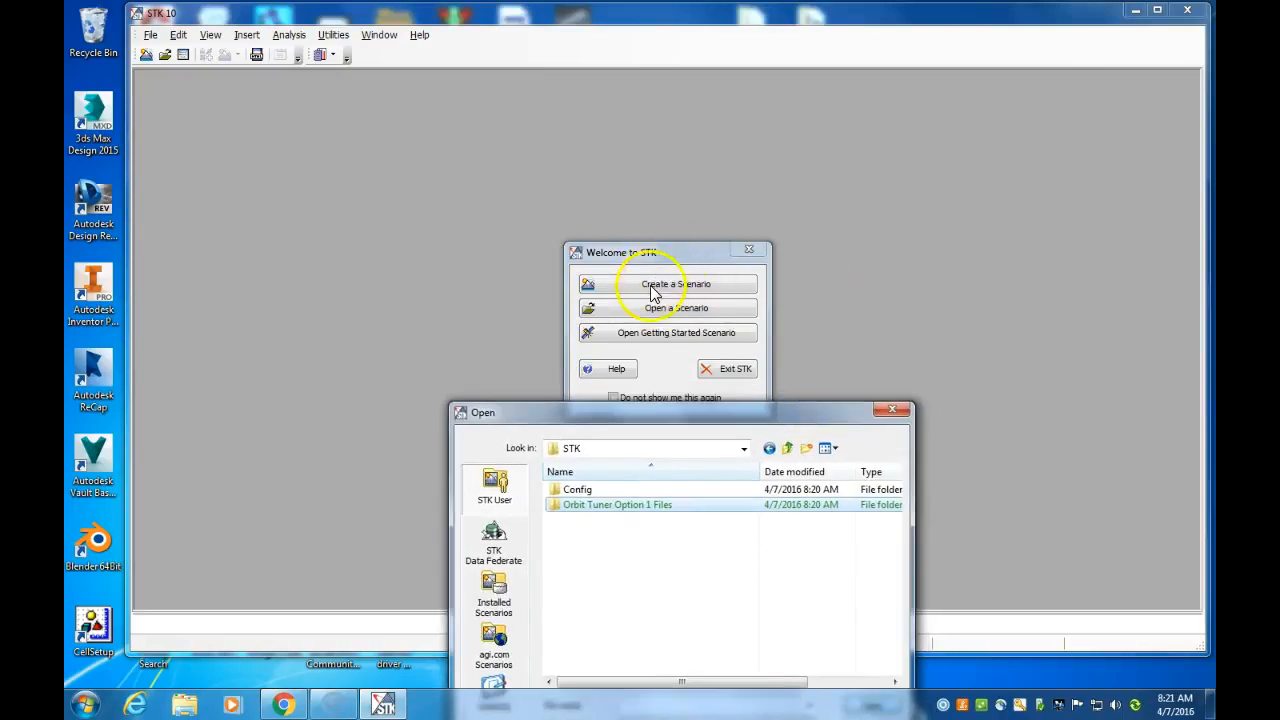
pyautogui.moveTo(643, 409); pyautogui.dragTo(623, 171)
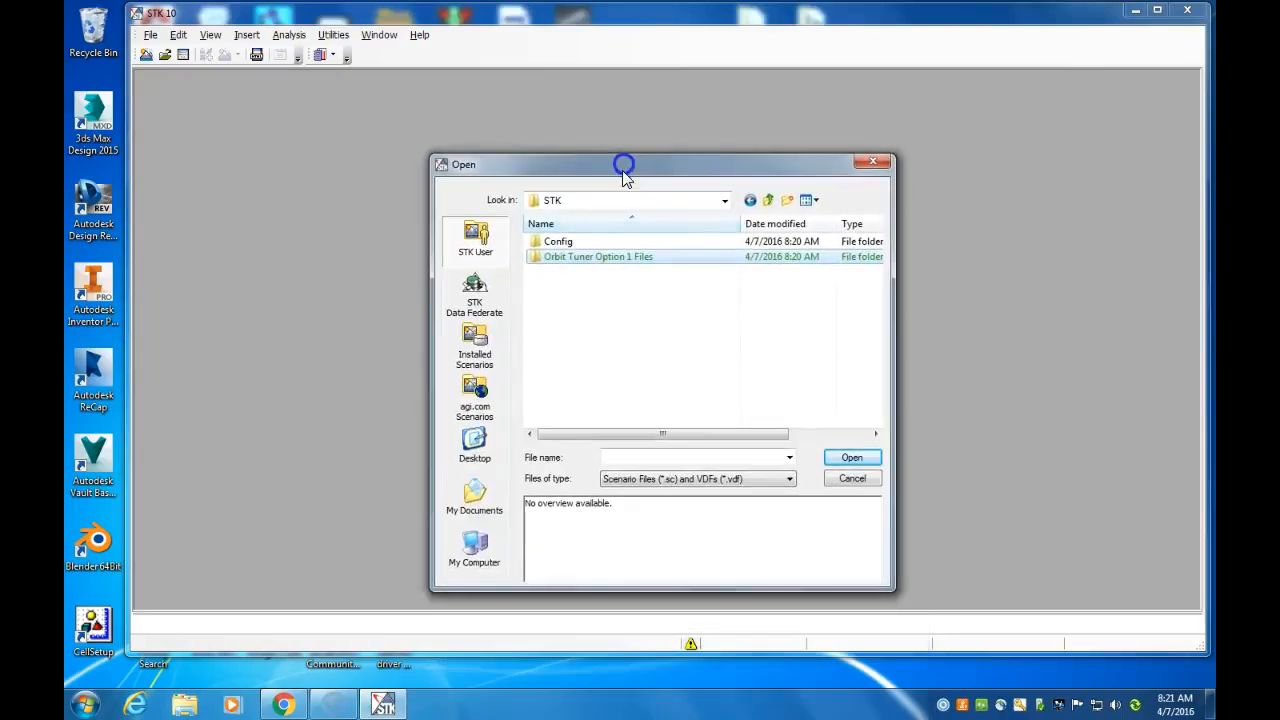
pyautogui.doubleClick(551, 259)
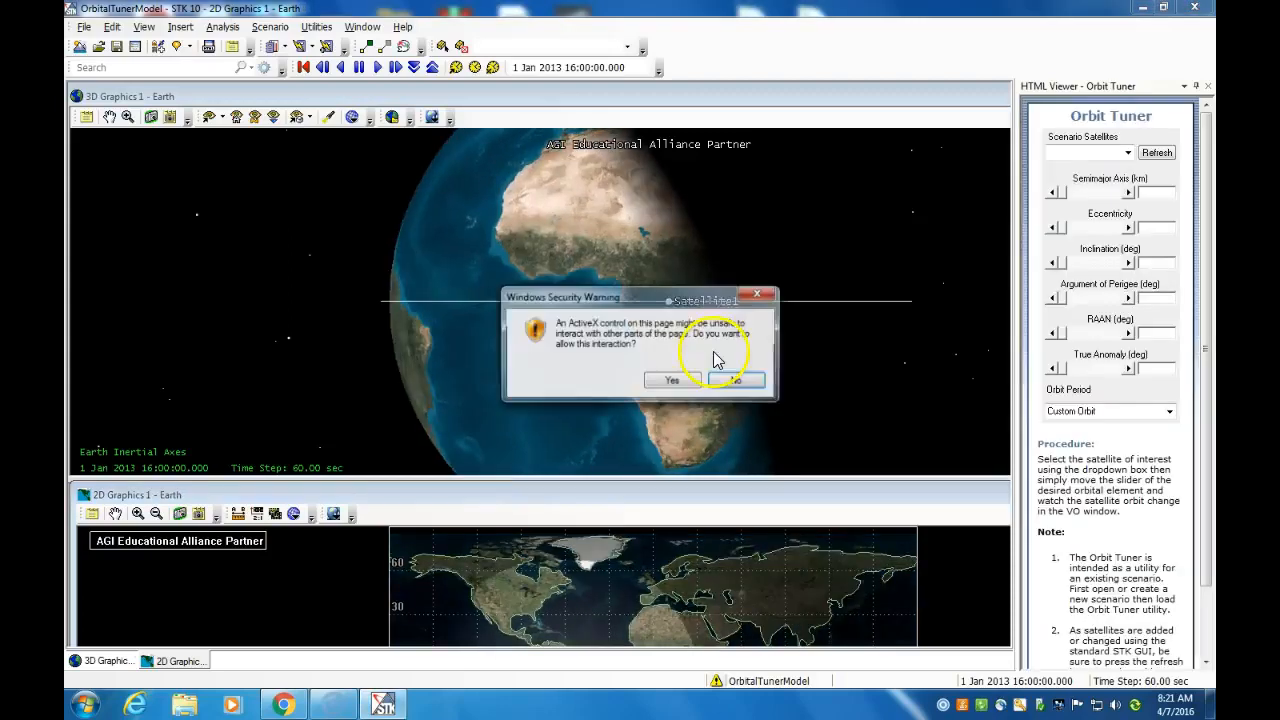
pyautogui.click(670, 381)
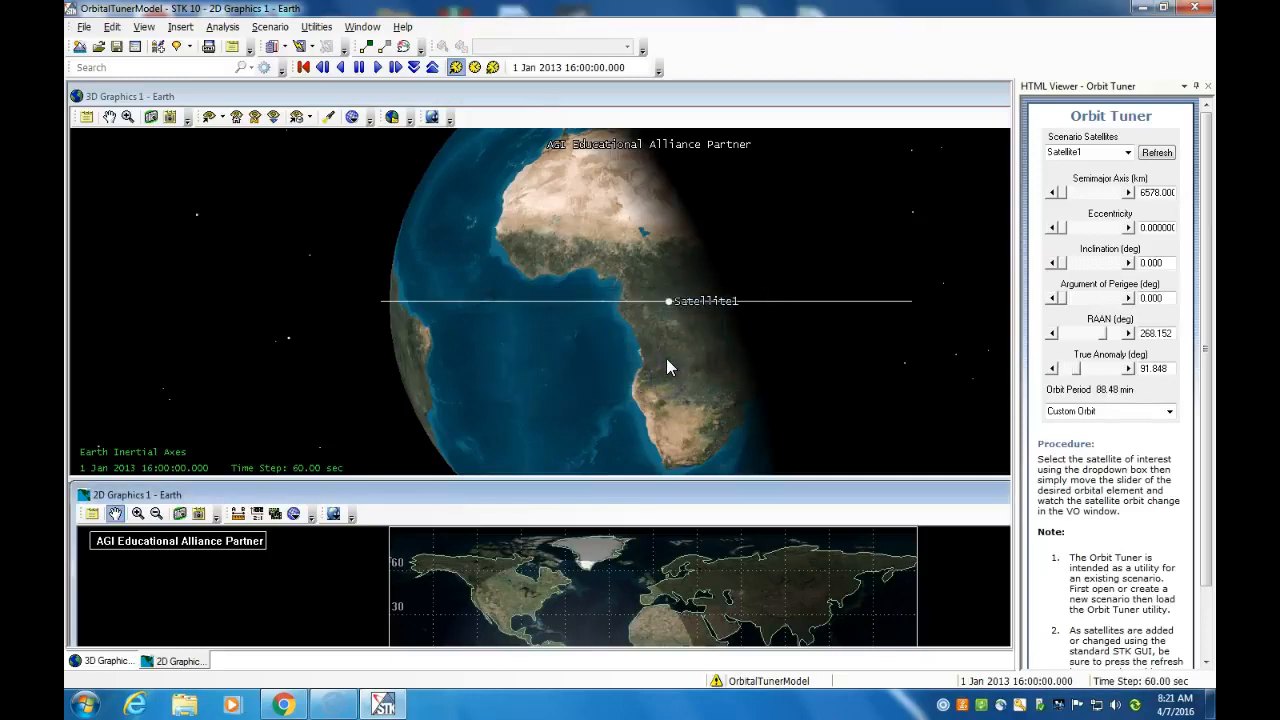
# Examine Satellite1's orbit around the Earth from several angles and distances in the 3D view
pyautogui.moveTo(671, 351); pyautogui.dragTo(683, 381)
pyautogui.moveTo(652, 344); pyautogui.dragTo(629, 251, button='right')
pyautogui.moveTo(703, 374); pyautogui.dragTo(714, 368)
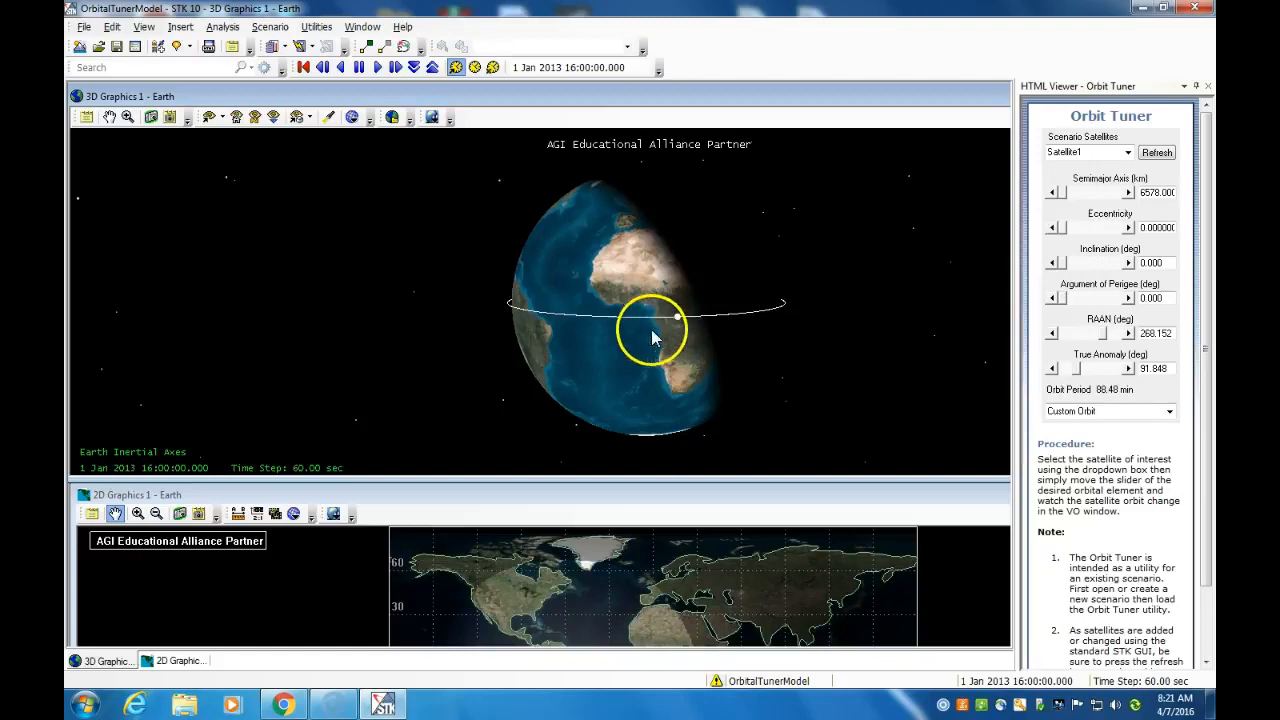
pyautogui.moveTo(651, 363); pyautogui.dragTo(580, 374)
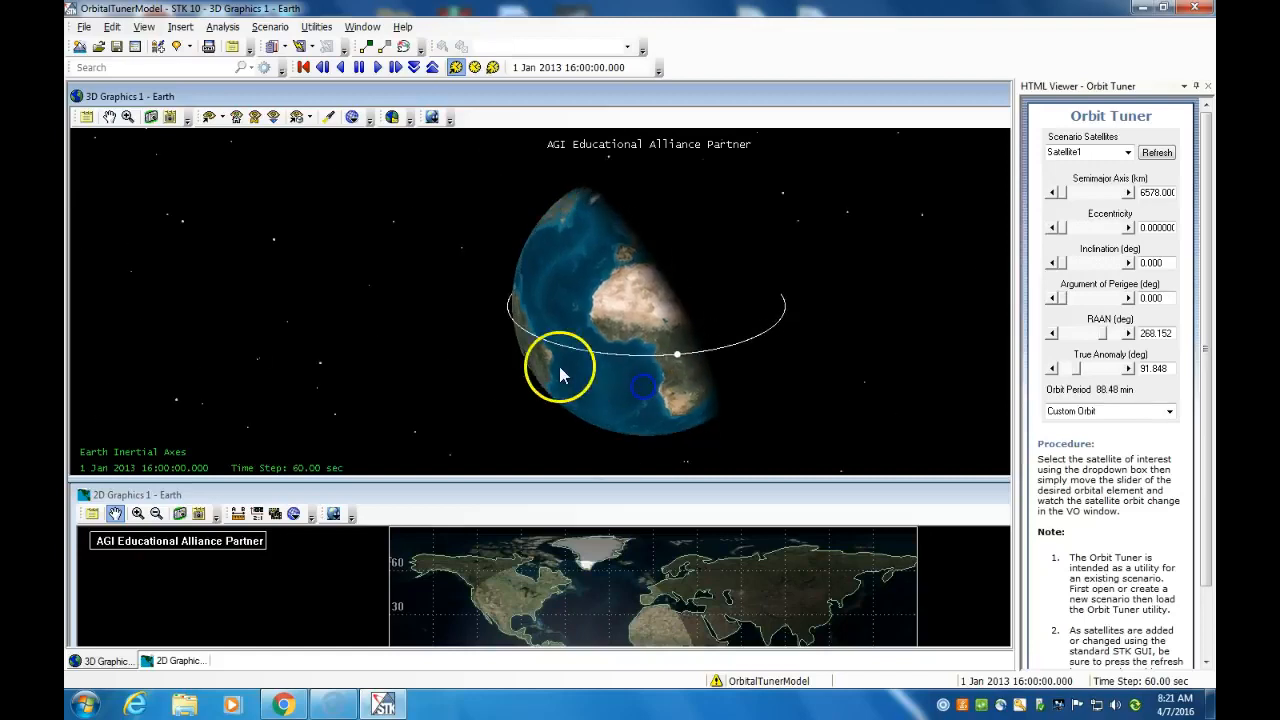
pyautogui.scroll(2, 503, 314)
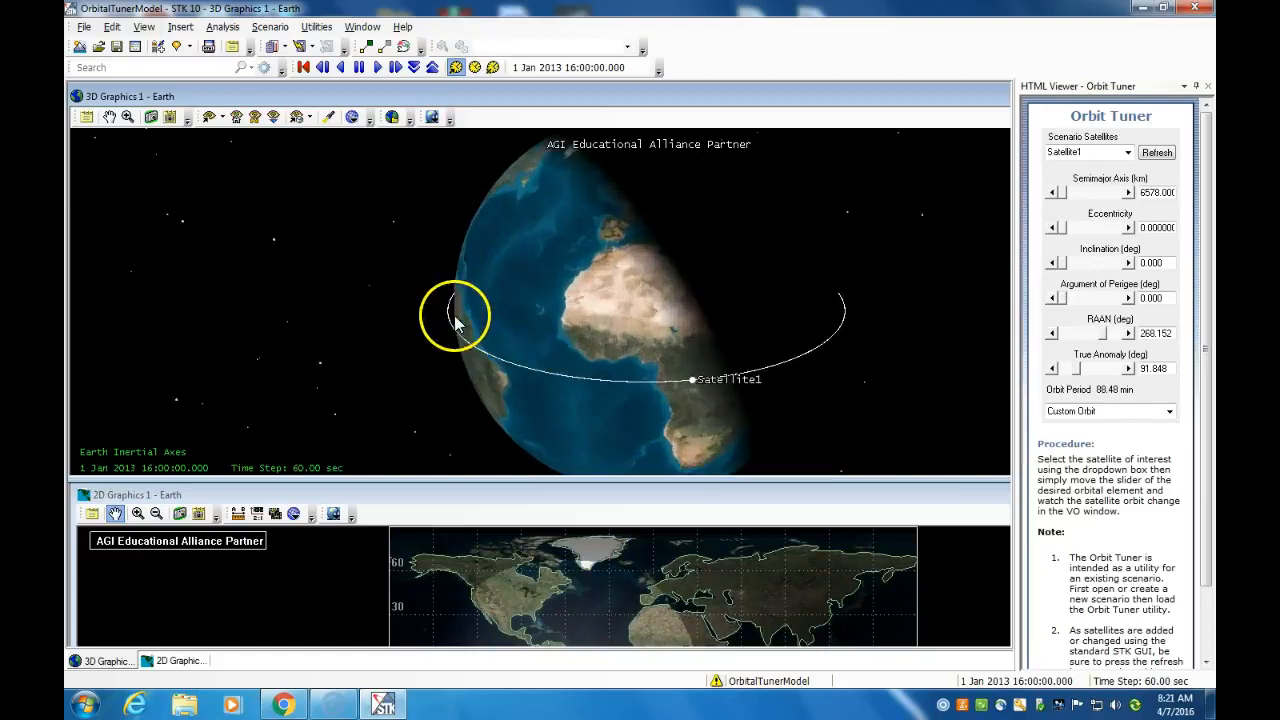
pyautogui.scroll(2, 400, 314)
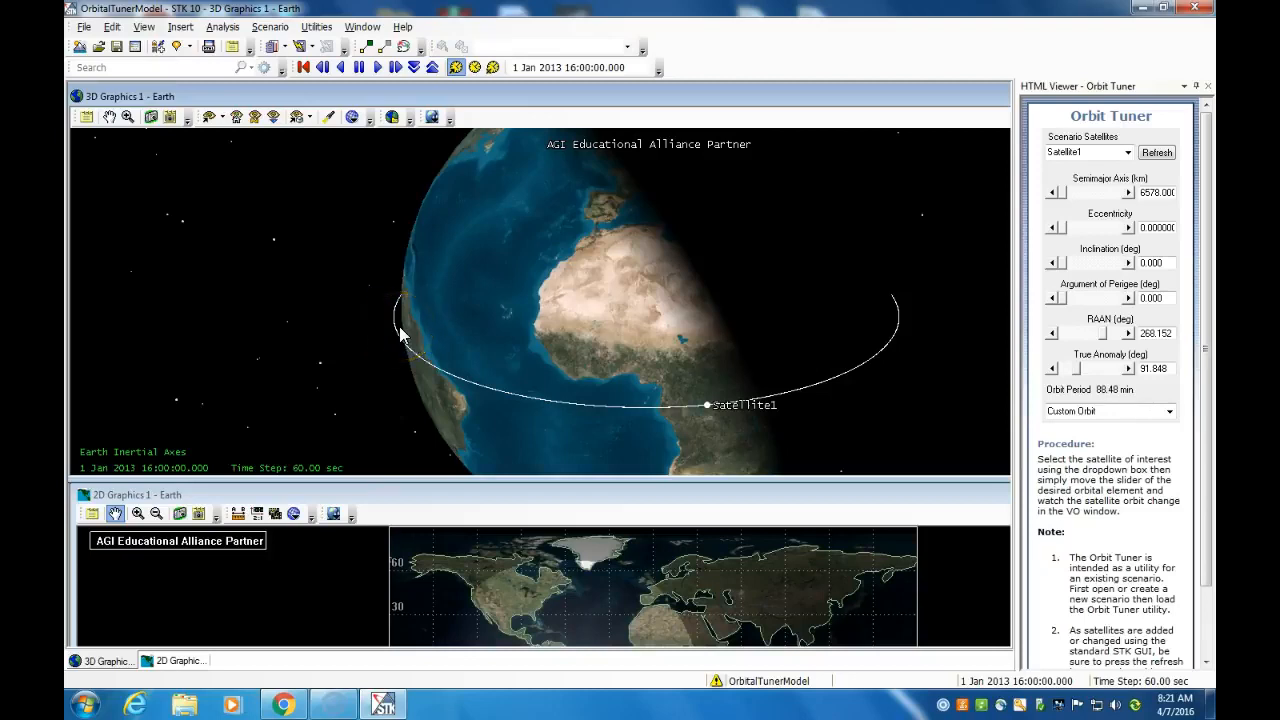
pyautogui.moveTo(640, 351); pyautogui.dragTo(755, 392)
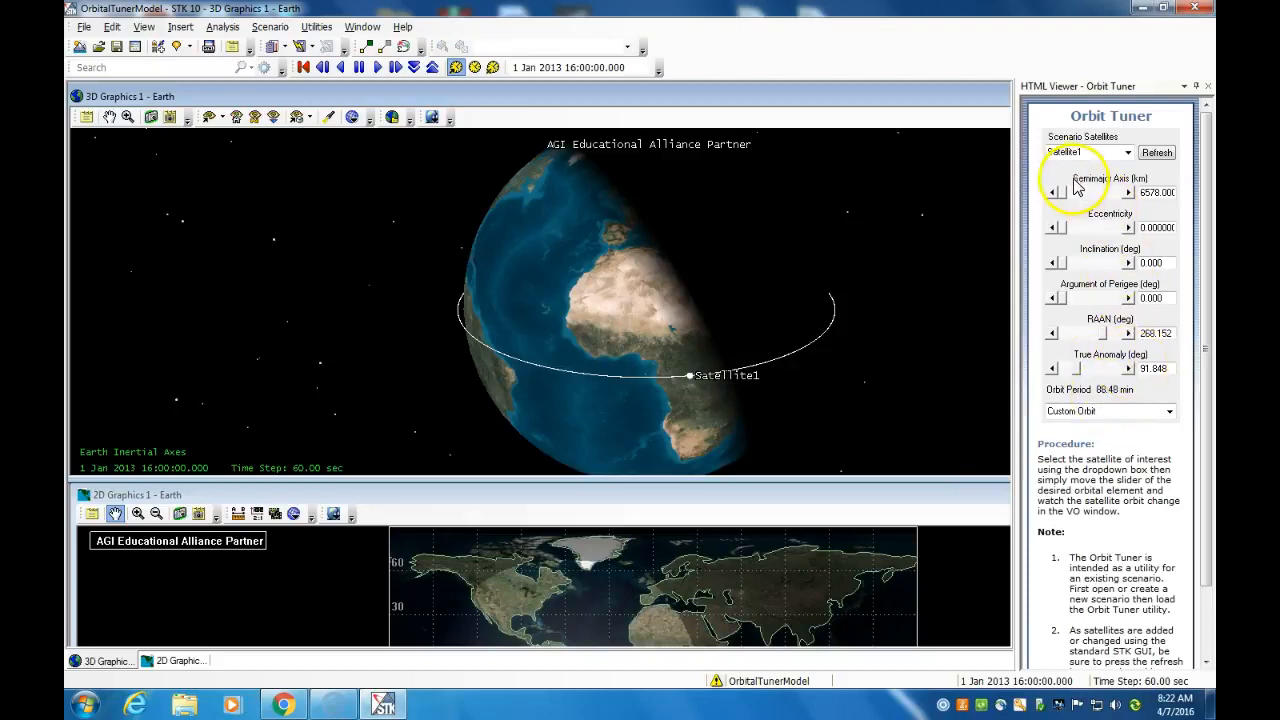
# Raise Satellite1's semimajor axis to 16794 km in the Orbit Tuner and fit the whole orbit in the 3D view
pyautogui.moveTo(1066, 195); pyautogui.dragTo(1079, 197)
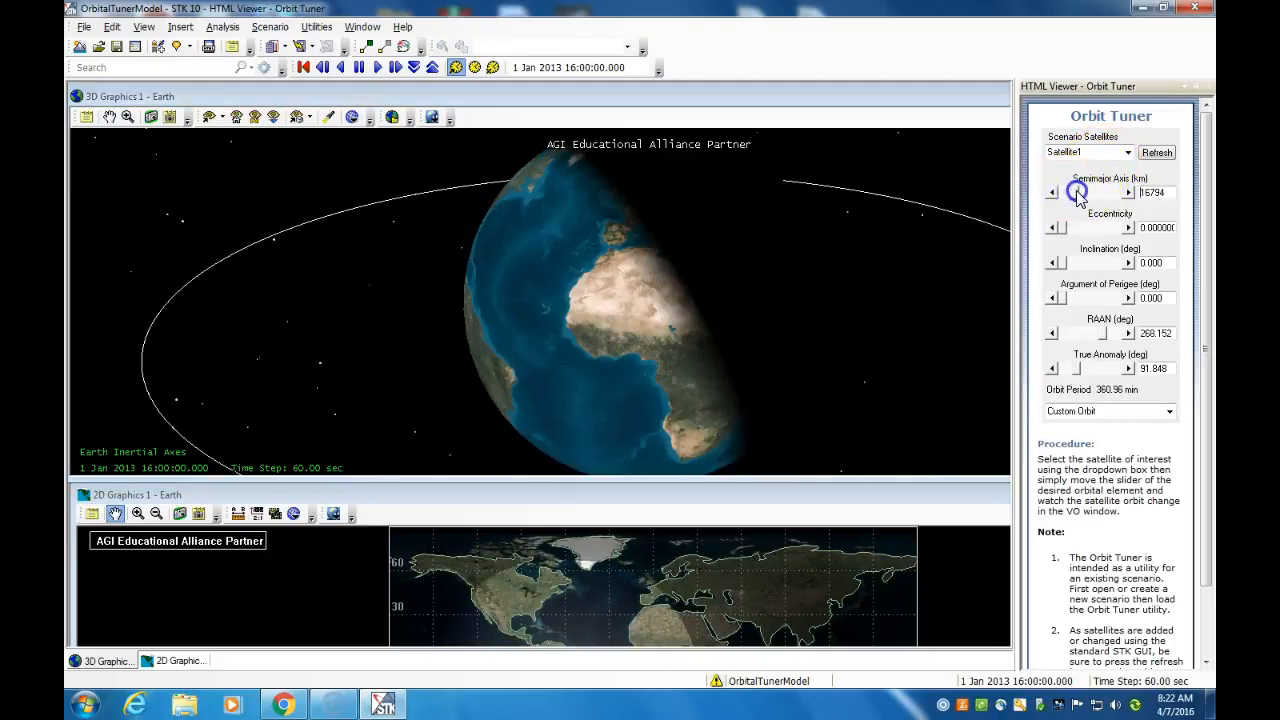
pyautogui.moveTo(783, 340); pyautogui.dragTo(780, 279, button='right')
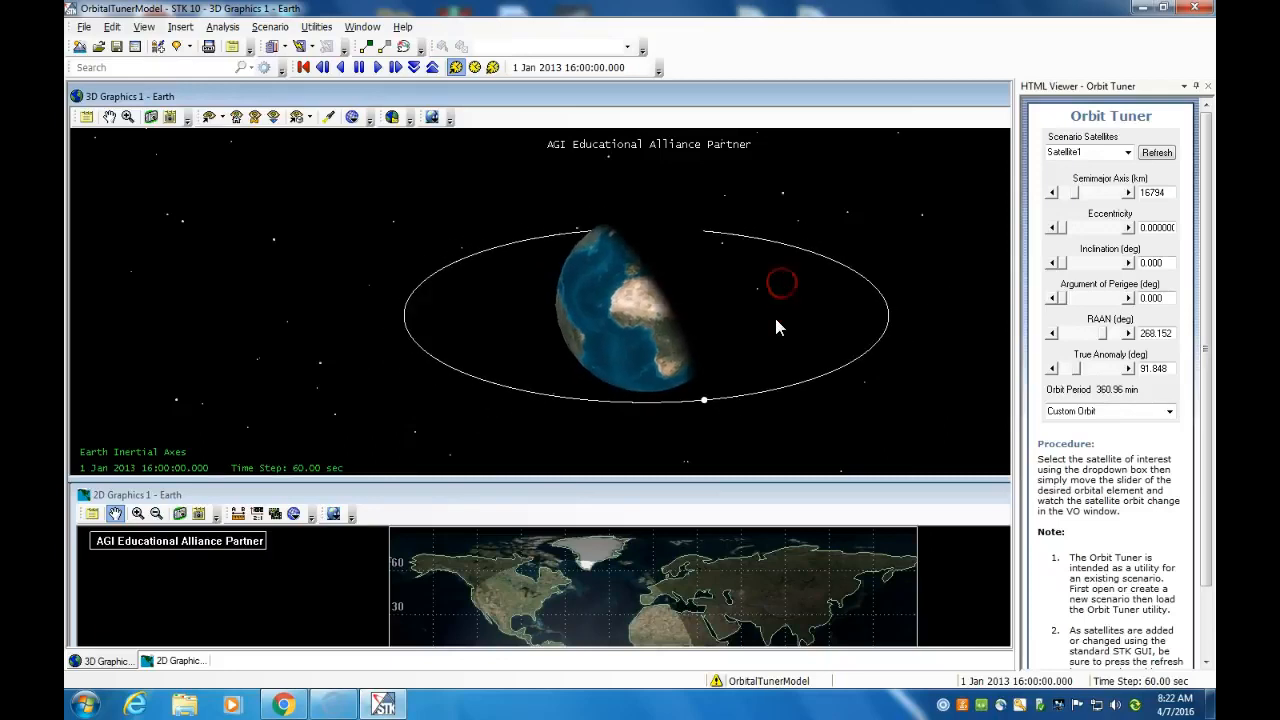
pyautogui.moveTo(763, 274); pyautogui.dragTo(778, 327)
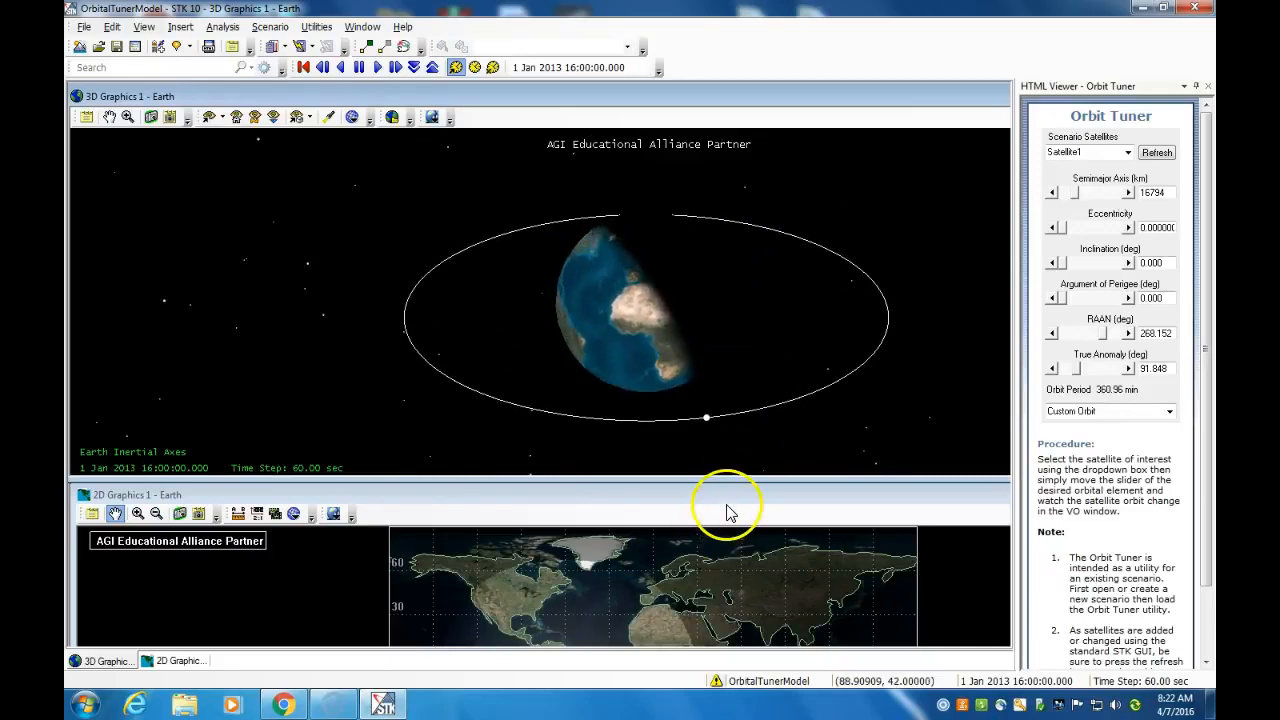
# Tile the 2D and 3D graphics windows horizontally so both show together
pyautogui.moveTo(726, 481); pyautogui.dragTo(726, 430)
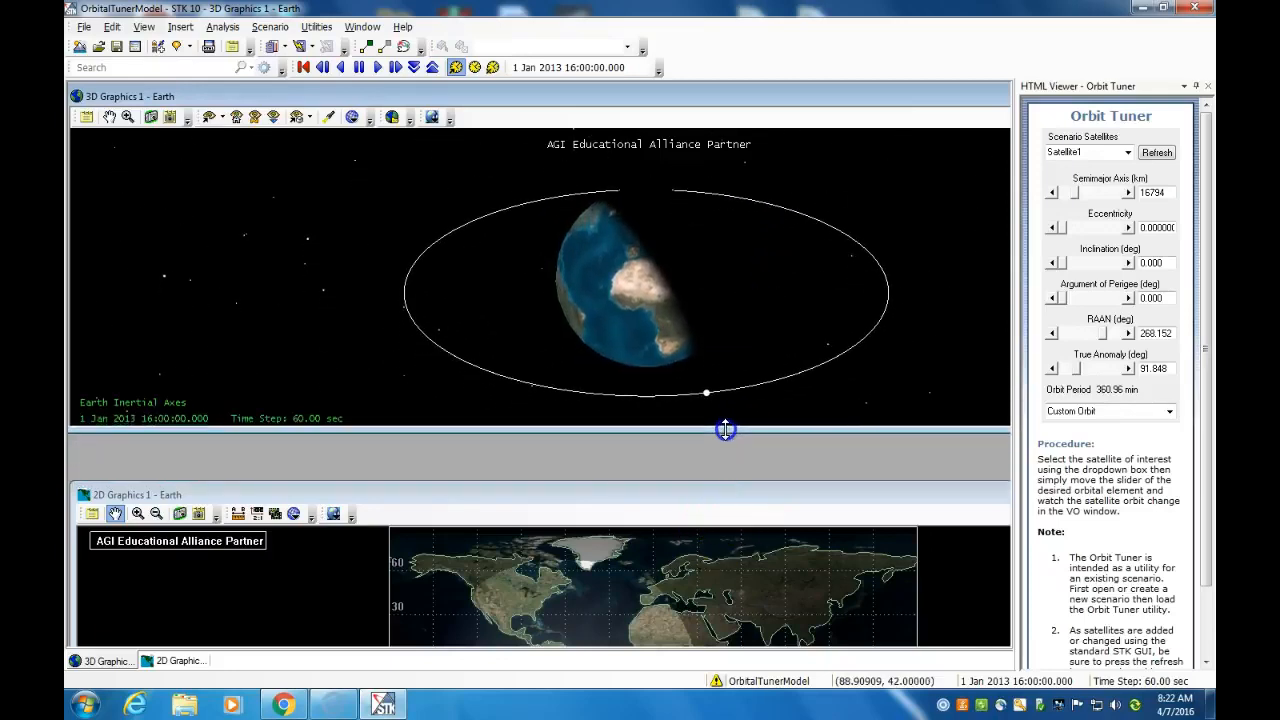
pyautogui.click(710, 515)
pyautogui.moveTo(712, 508); pyautogui.dragTo(712, 447)
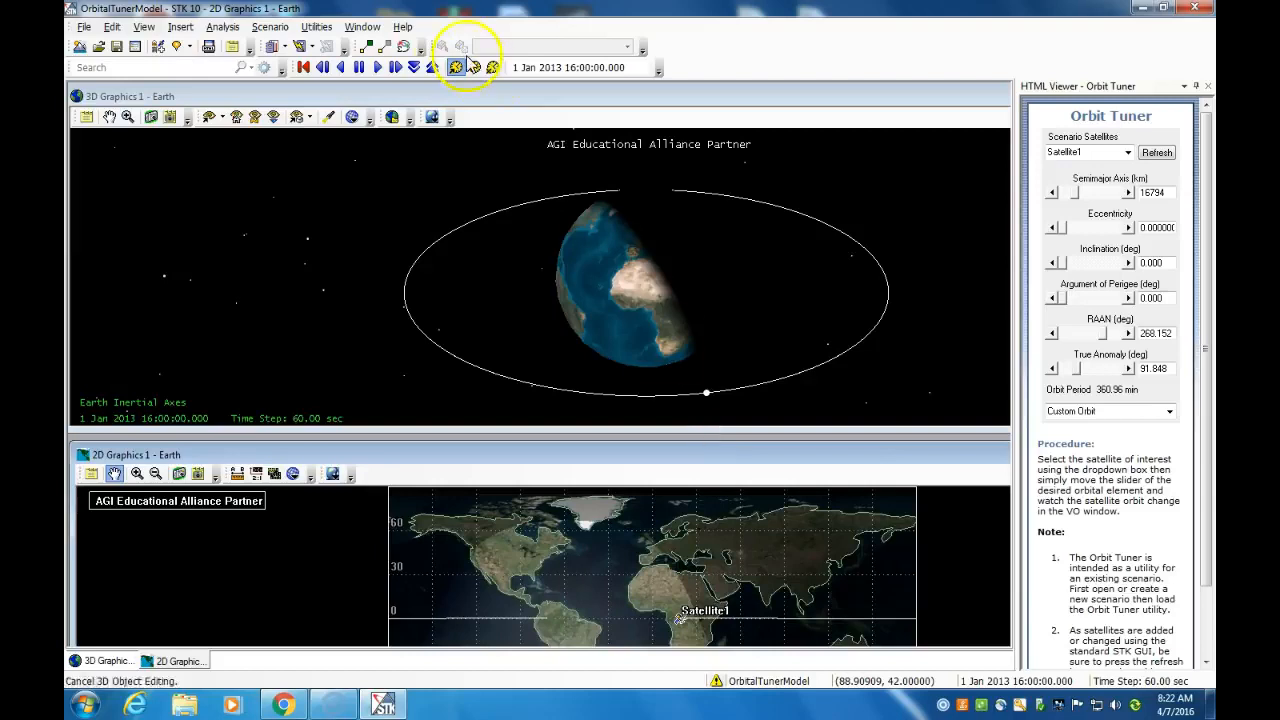
pyautogui.click(360, 27)
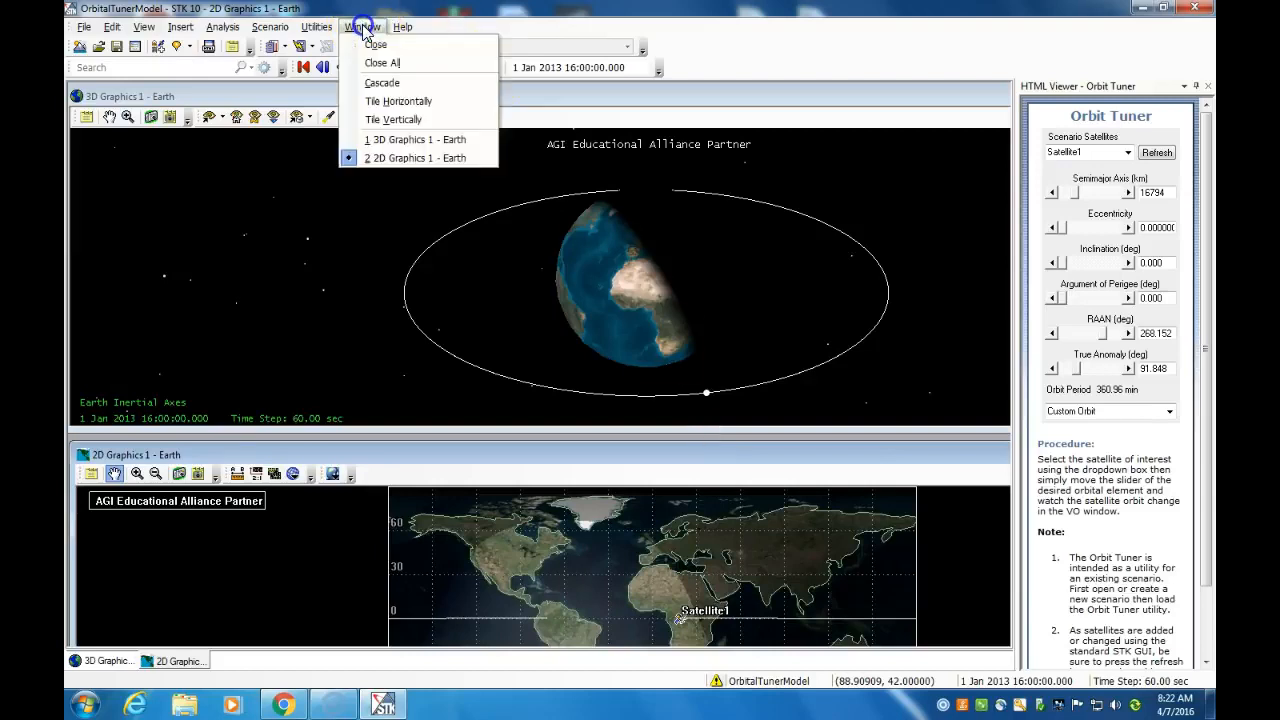
pyautogui.click(379, 102)
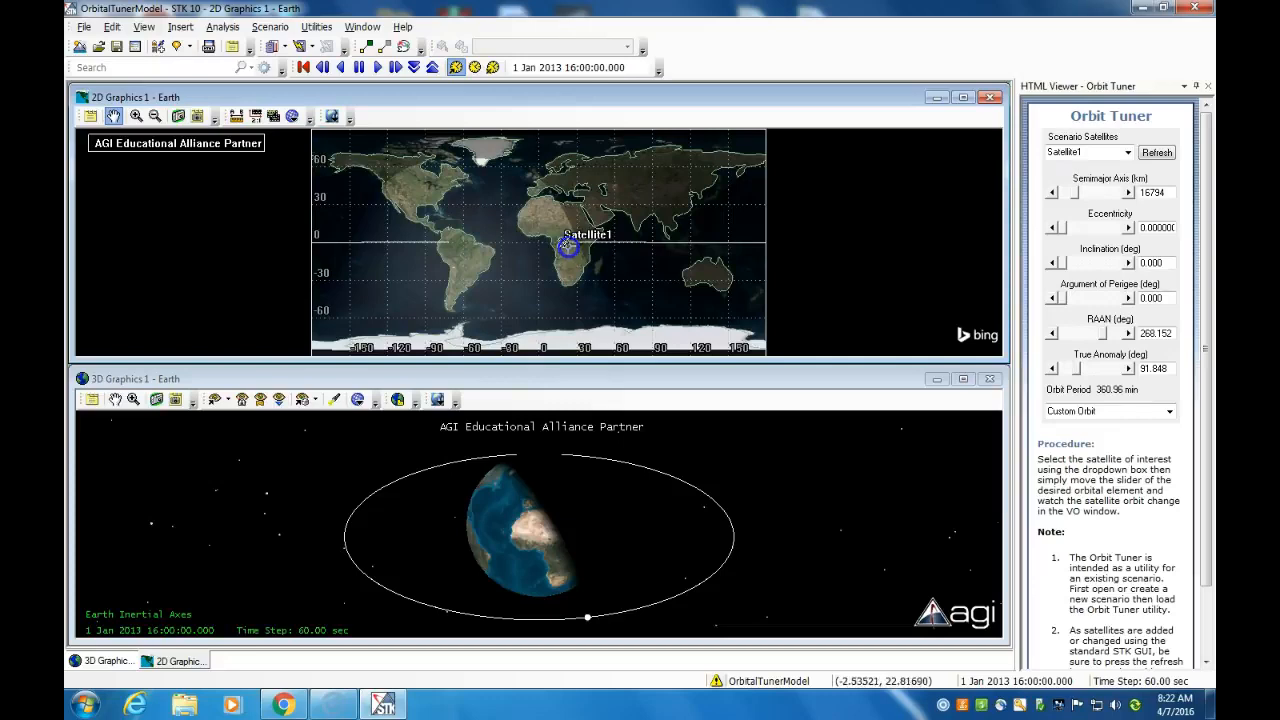
# Play the animation and set Satellite1's semimajor axis to 27011 km and its eccentricity to 0.602
pyautogui.click(374, 68)
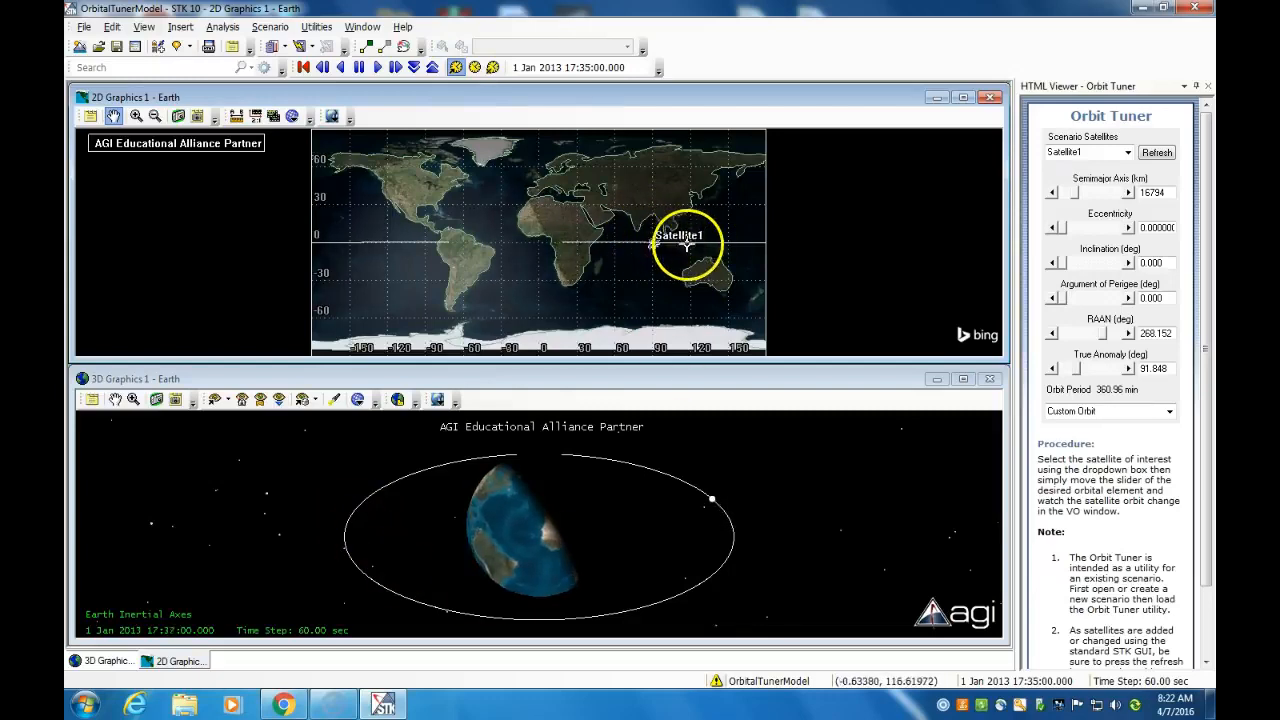
pyautogui.moveTo(1075, 192); pyautogui.dragTo(1088, 192)
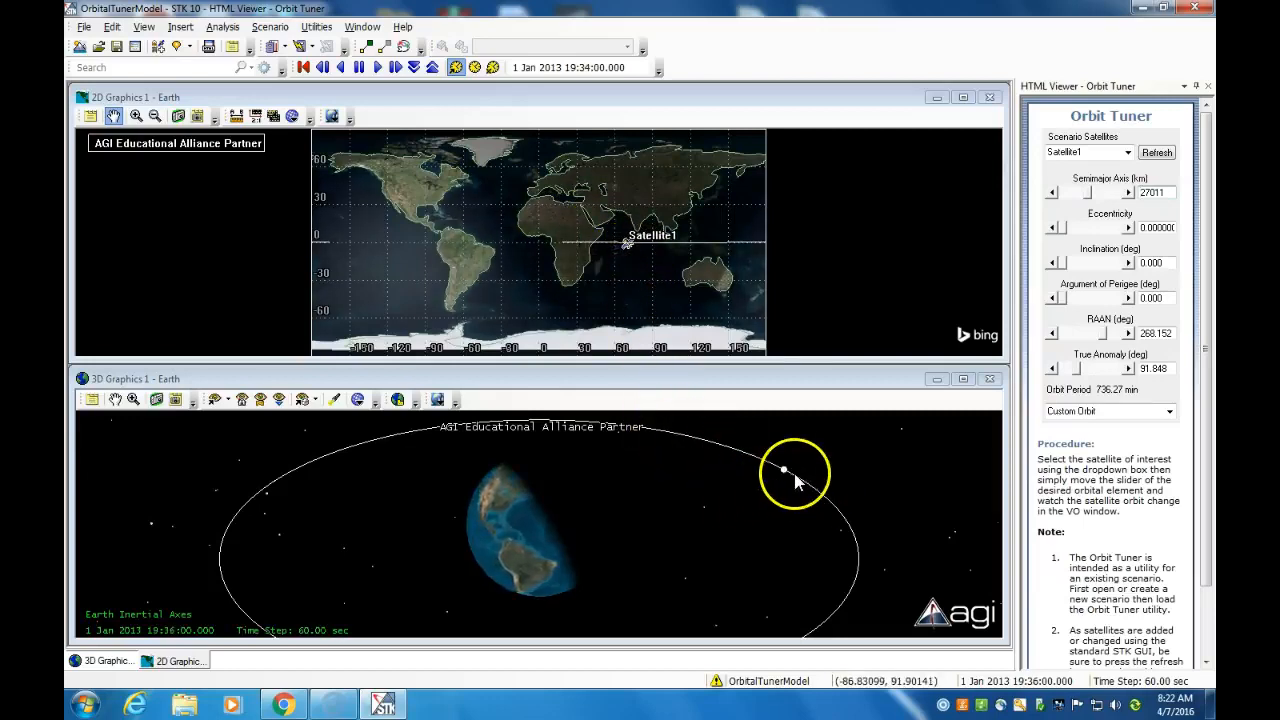
pyautogui.moveTo(1059, 228); pyautogui.dragTo(1091, 232)
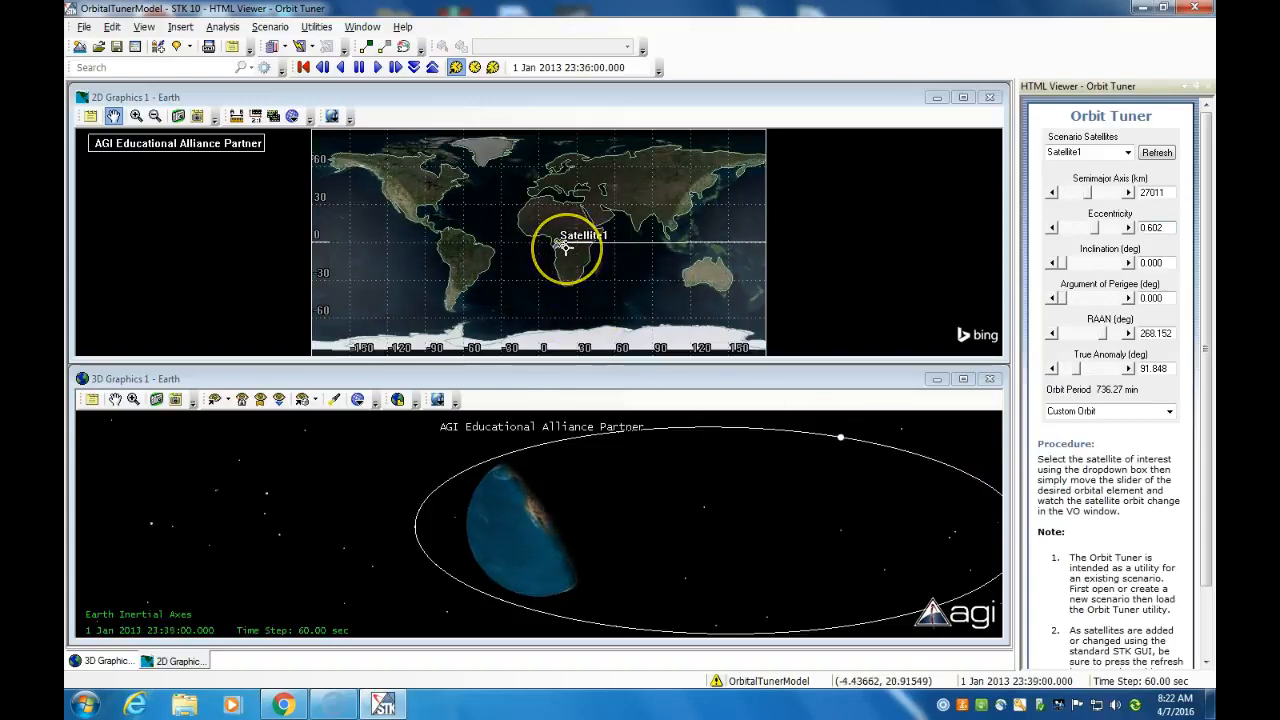
pyautogui.click(728, 461)
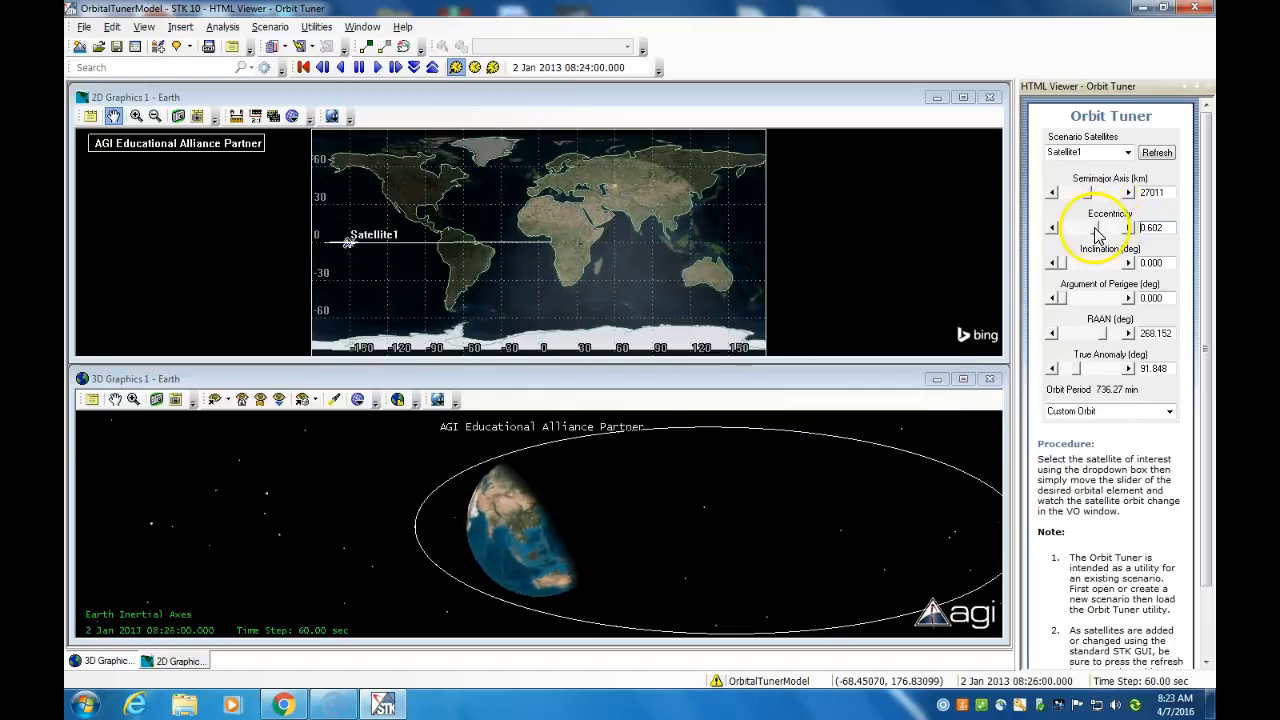
# Set Satellite1's inclination to 113.7 degrees and fit the orbit in the 3D view
pyautogui.moveTo(1062, 262); pyautogui.dragTo(1097, 264)
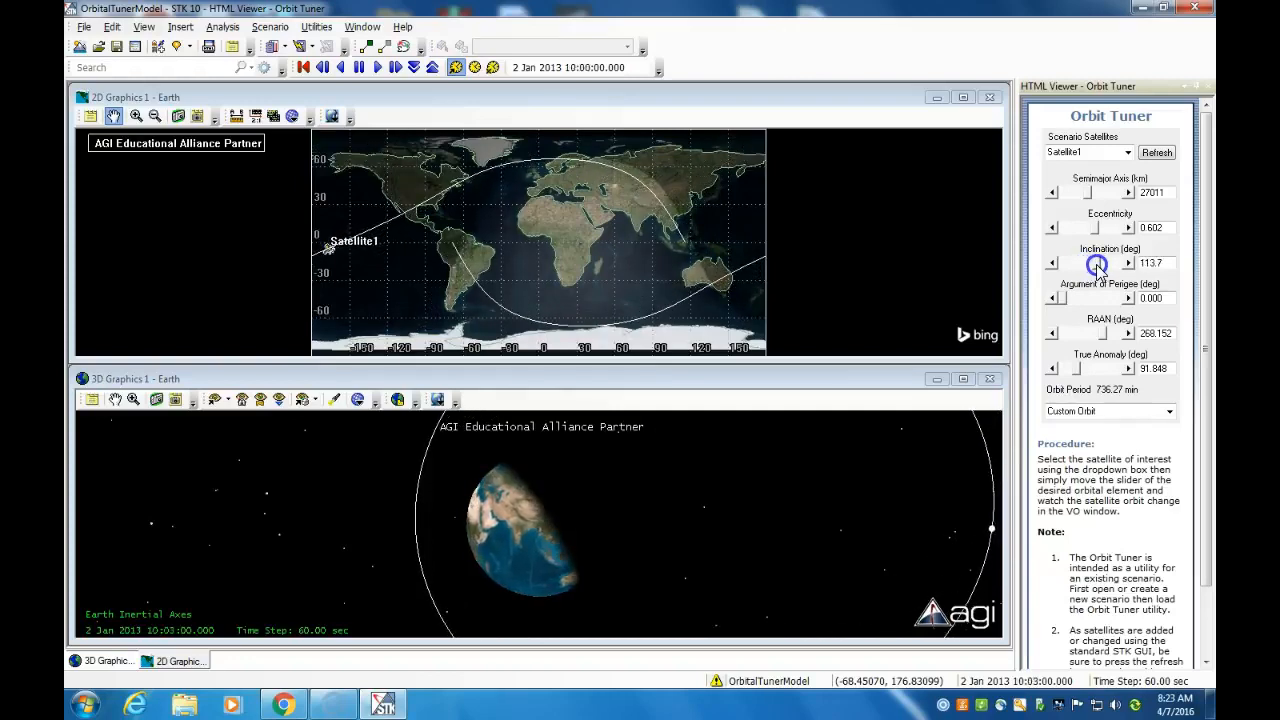
pyautogui.click(714, 496)
pyautogui.moveTo(714, 494); pyautogui.dragTo(716, 448, button='right')
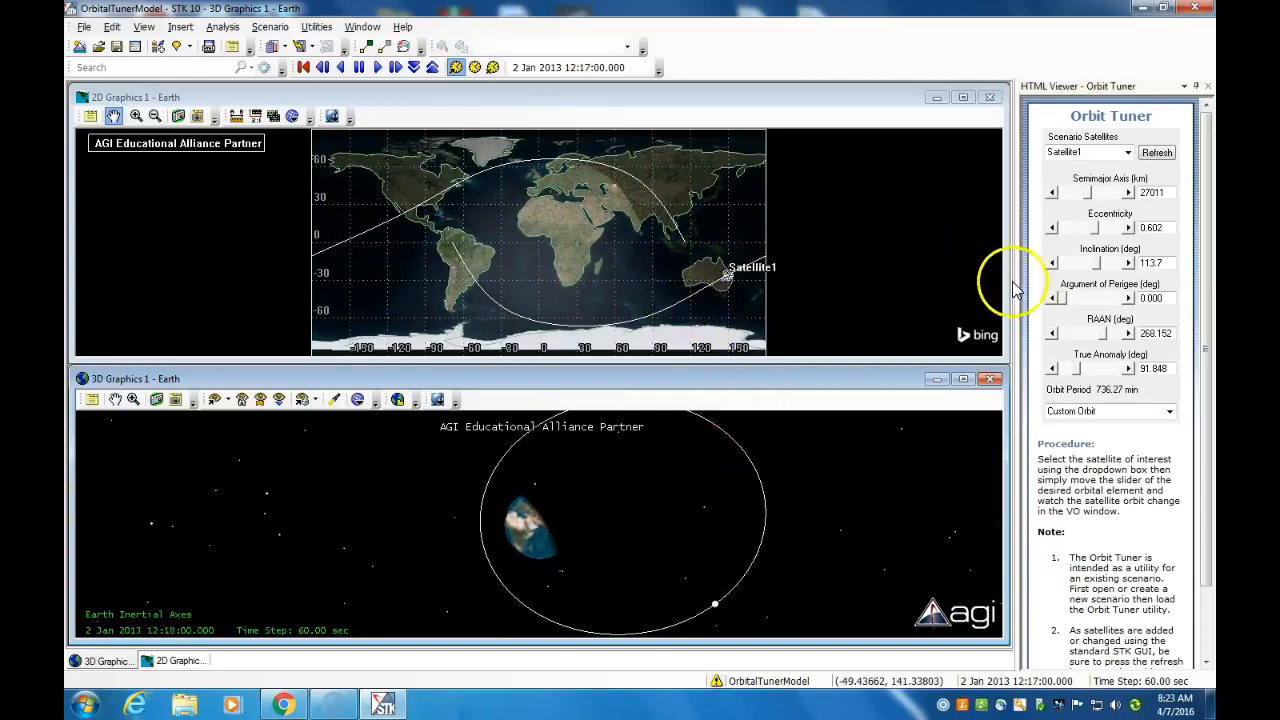
# Set Satellite1's eccentricity to 0, inclination to 121.6 degrees and semimajor axis to 6578 km
pyautogui.moveTo(1096, 228); pyautogui.dragTo(1049, 228)
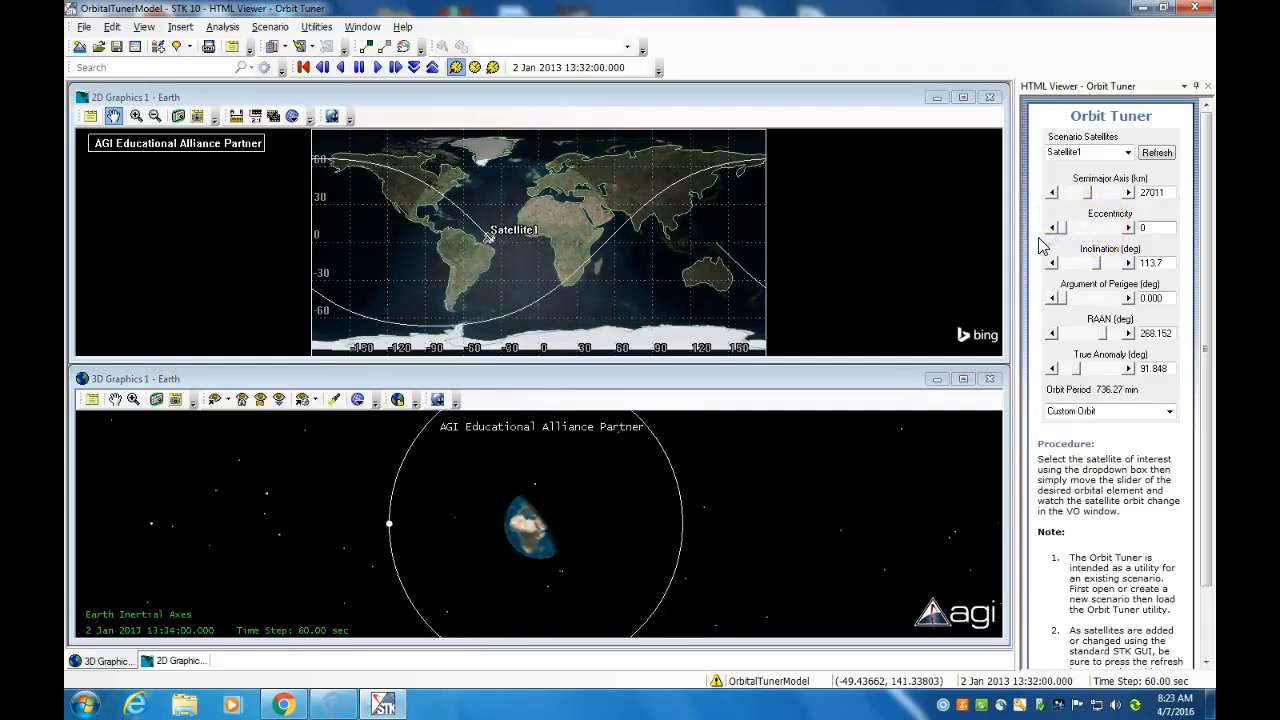
pyautogui.moveTo(1096, 263)
pyautogui.mouseDown()
pyautogui.moveTo(1126, 264)
pyautogui.moveTo(1099, 265)
pyautogui.mouseUp()
pyautogui.moveTo(1088, 193); pyautogui.dragTo(1067, 202)
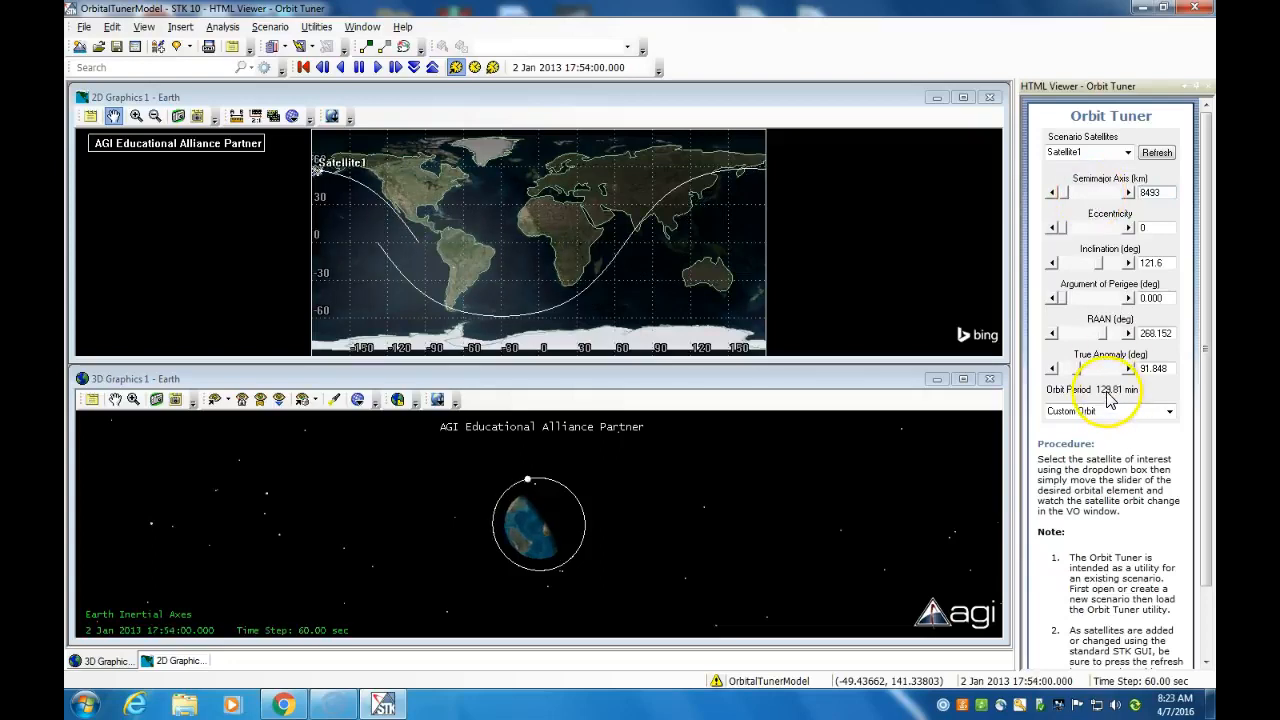
pyautogui.moveTo(1060, 192); pyautogui.dragTo(1026, 187)
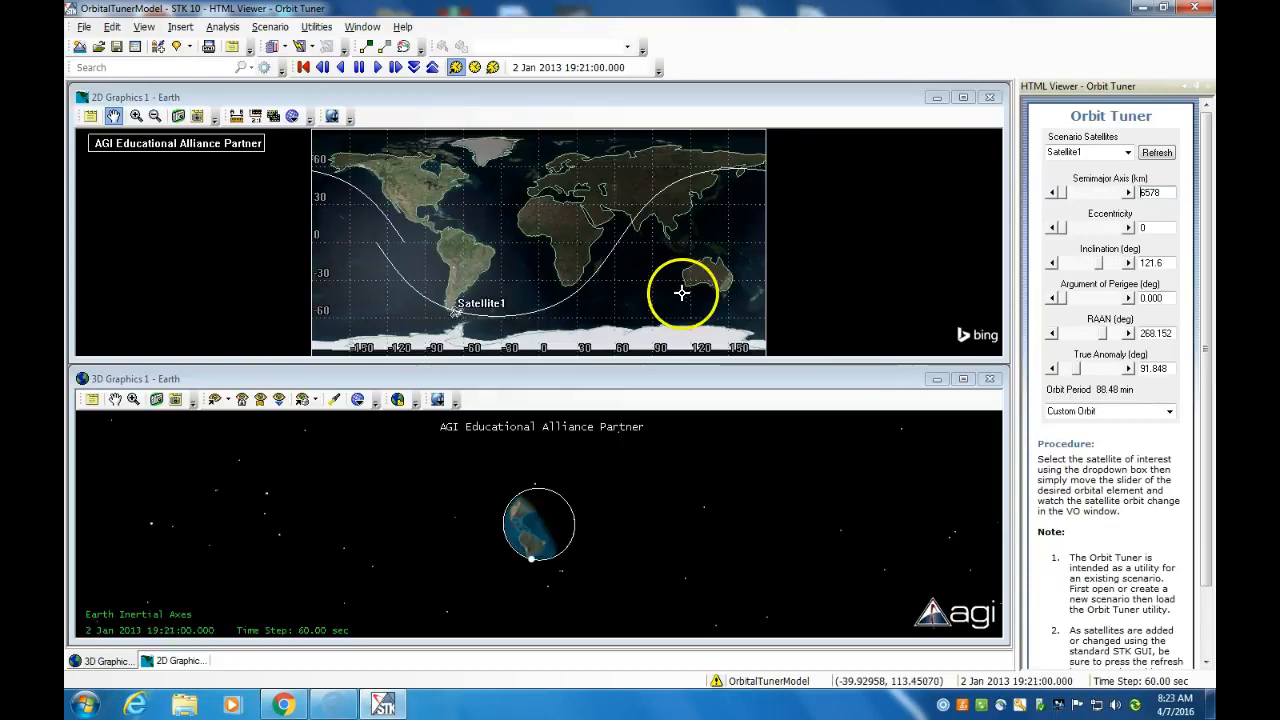
# Stretch Satellite1's orbit by setting the eccentricity to 0.69 and the semimajor axis to 21903 km
pyautogui.moveTo(1063, 194); pyautogui.dragTo(1101, 241)
pyautogui.moveTo(1107, 256)
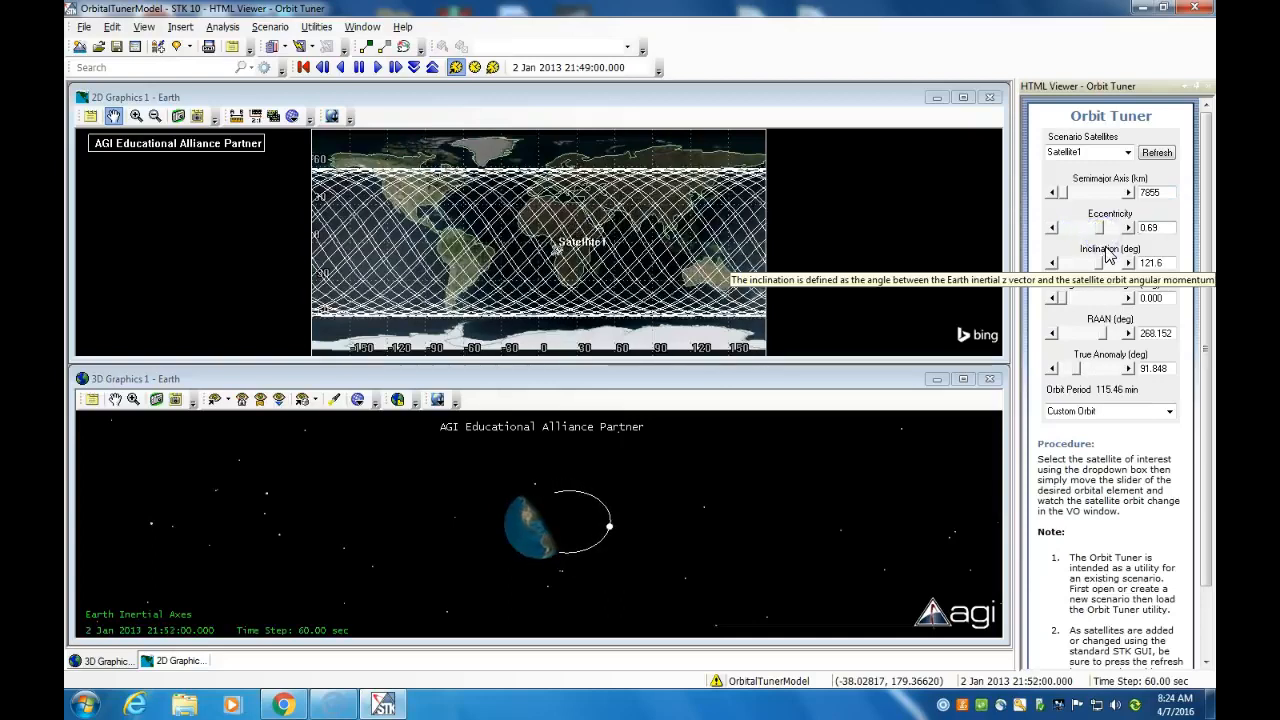
pyautogui.moveTo(1058, 192); pyautogui.dragTo(1082, 192)
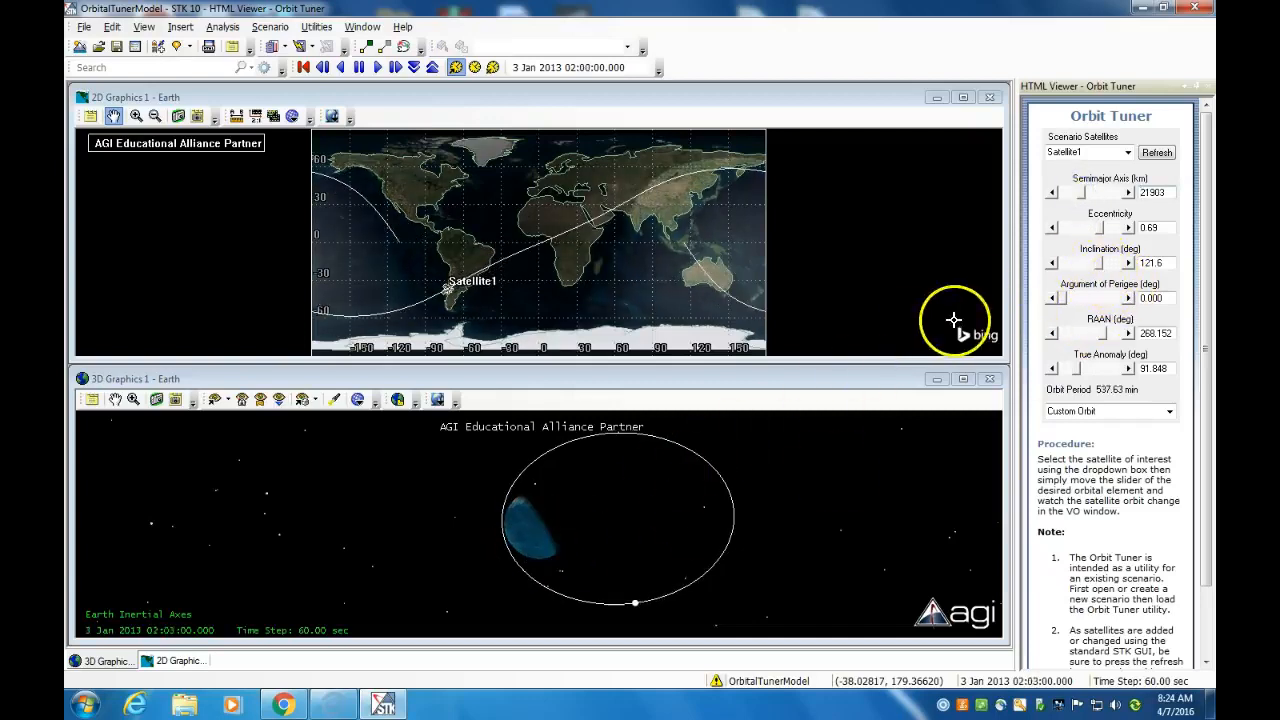
pyautogui.moveTo(506, 525); pyautogui.dragTo(531, 426, button='right')
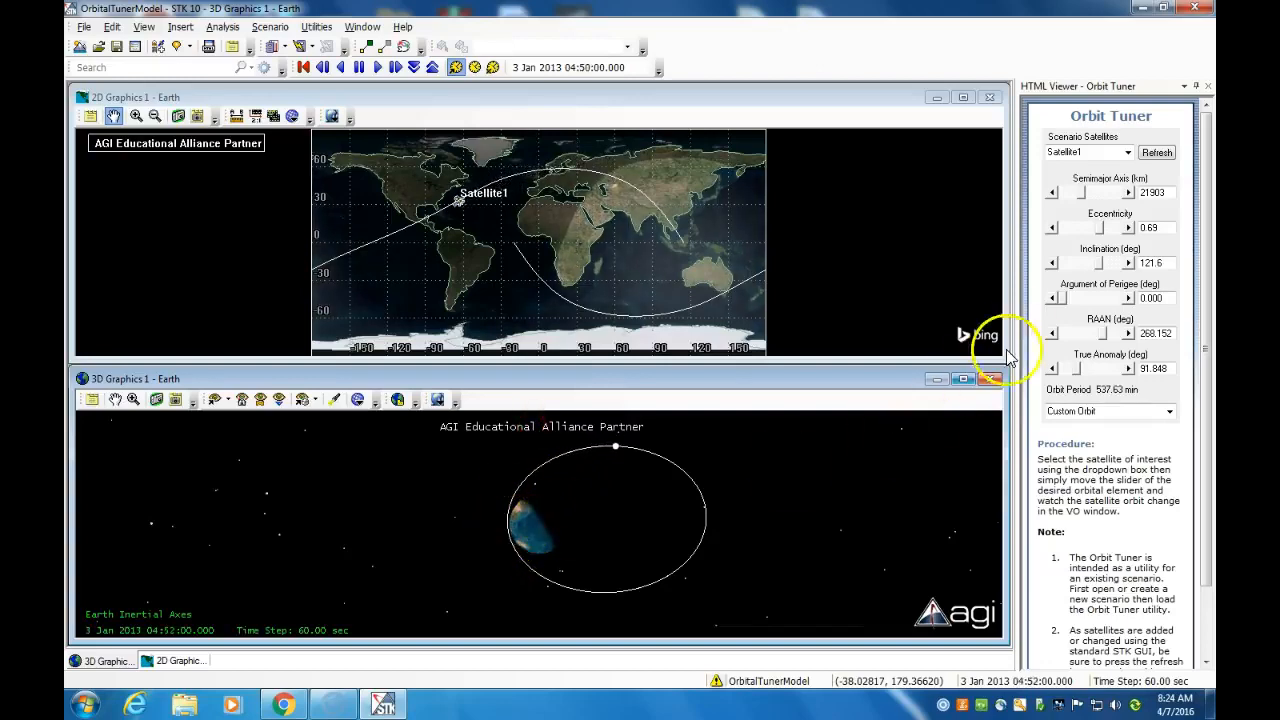
# Try an argument of perigee of 275.2 degrees for Satellite1 and return it to 0
pyautogui.moveTo(1062, 300); pyautogui.dragTo(1102, 300)
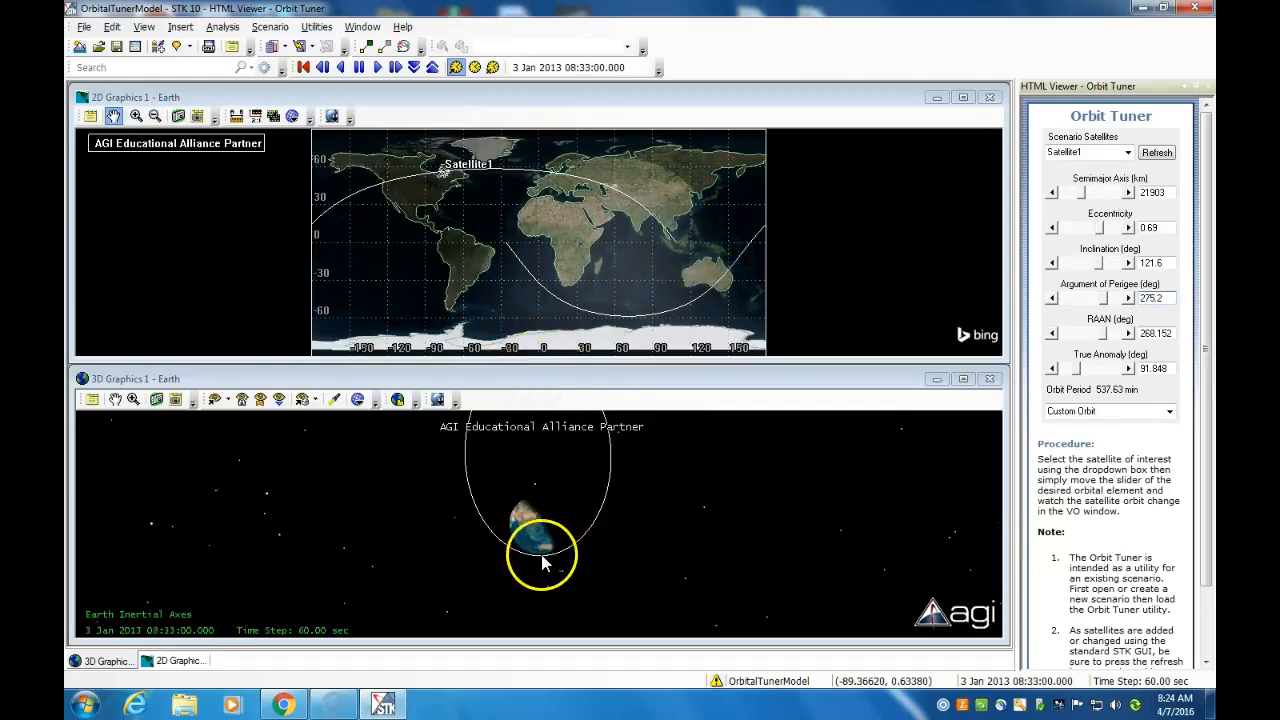
pyautogui.moveTo(1103, 300); pyautogui.dragTo(1055, 301)
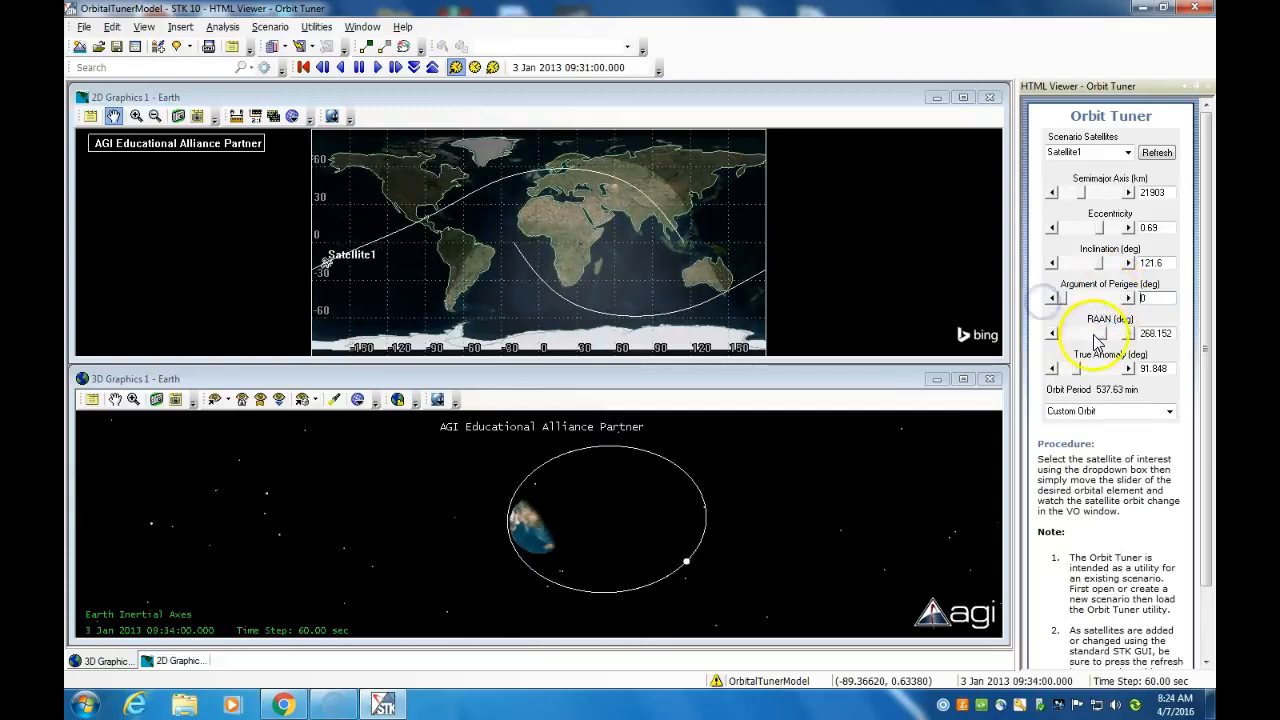
# Set Satellite1's RAAN to 307 degrees and, with the animation paused, its true anomaly to 360 degrees
pyautogui.moveTo(1102, 337)
pyautogui.mouseDown()
pyautogui.moveTo(1063, 335)
pyautogui.moveTo(1091, 327)
pyautogui.mouseUp()
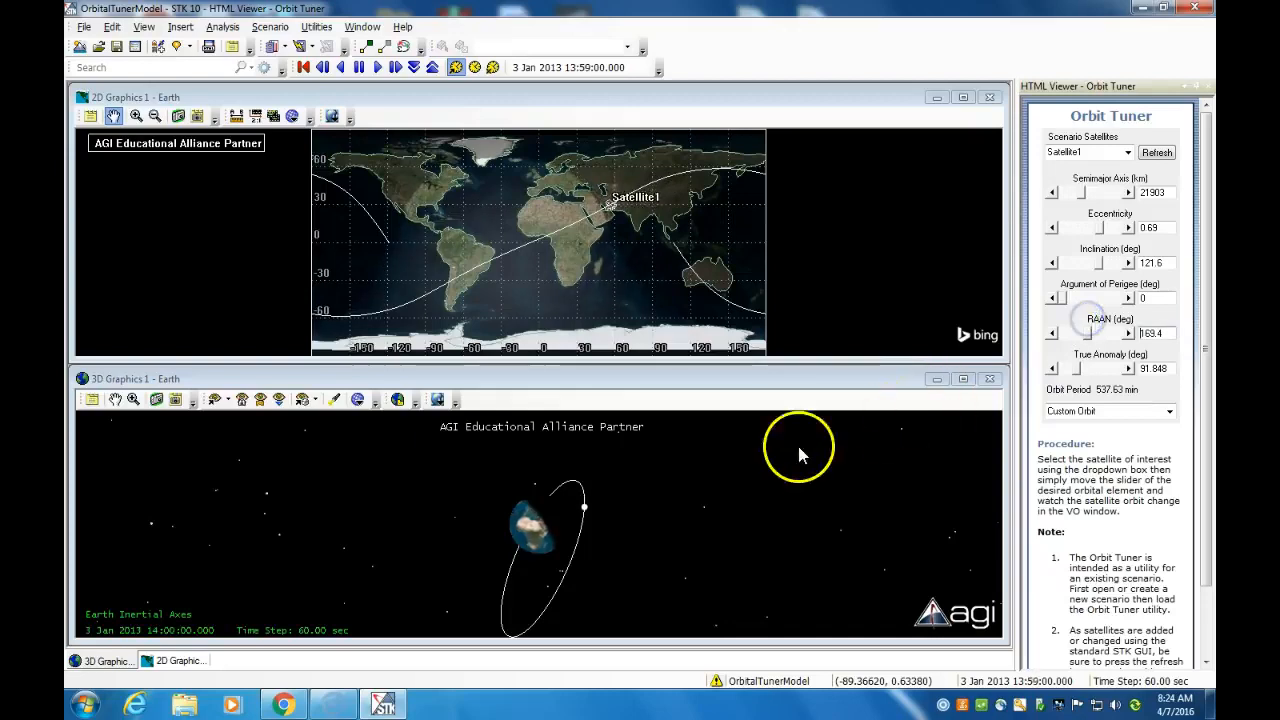
pyautogui.moveTo(1108, 344); pyautogui.dragTo(1065, 370)
pyautogui.click(360, 68)
pyautogui.moveTo(1066, 370)
pyautogui.mouseDown()
pyautogui.moveTo(1125, 368)
pyautogui.moveTo(1091, 373)
pyautogui.mouseUp()
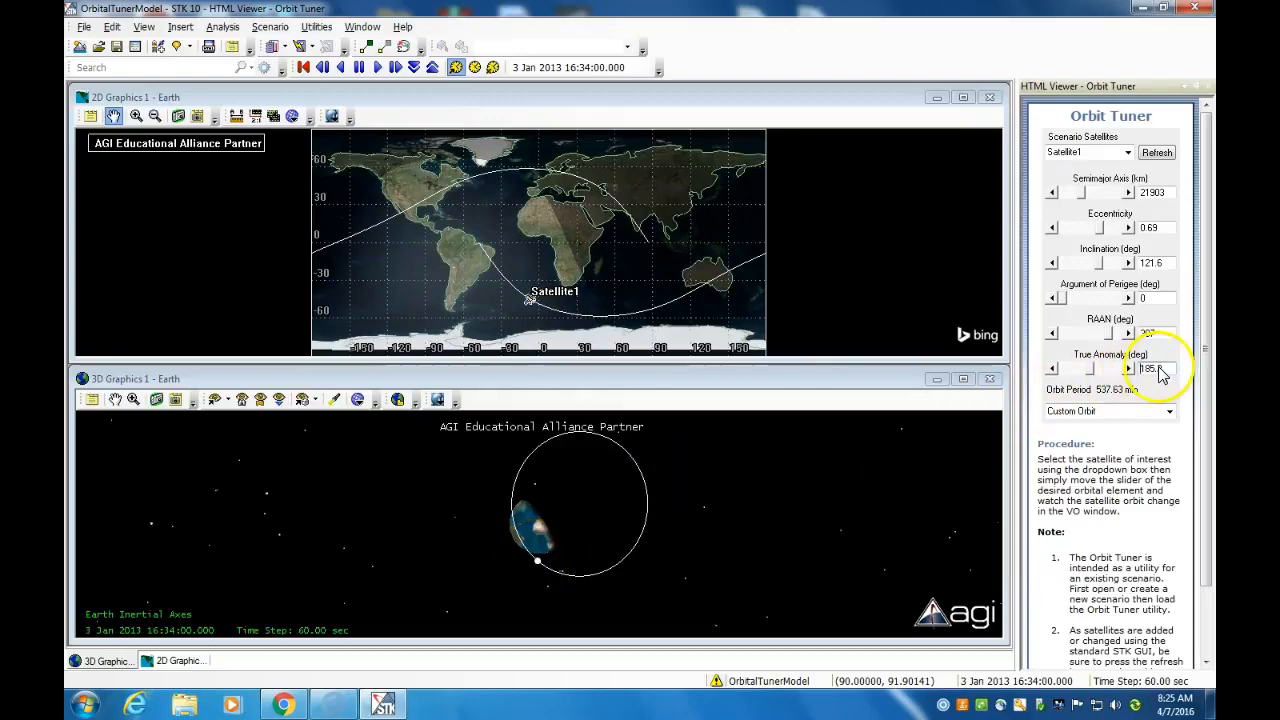
pyautogui.moveTo(1095, 376); pyautogui.dragTo(1118, 373)
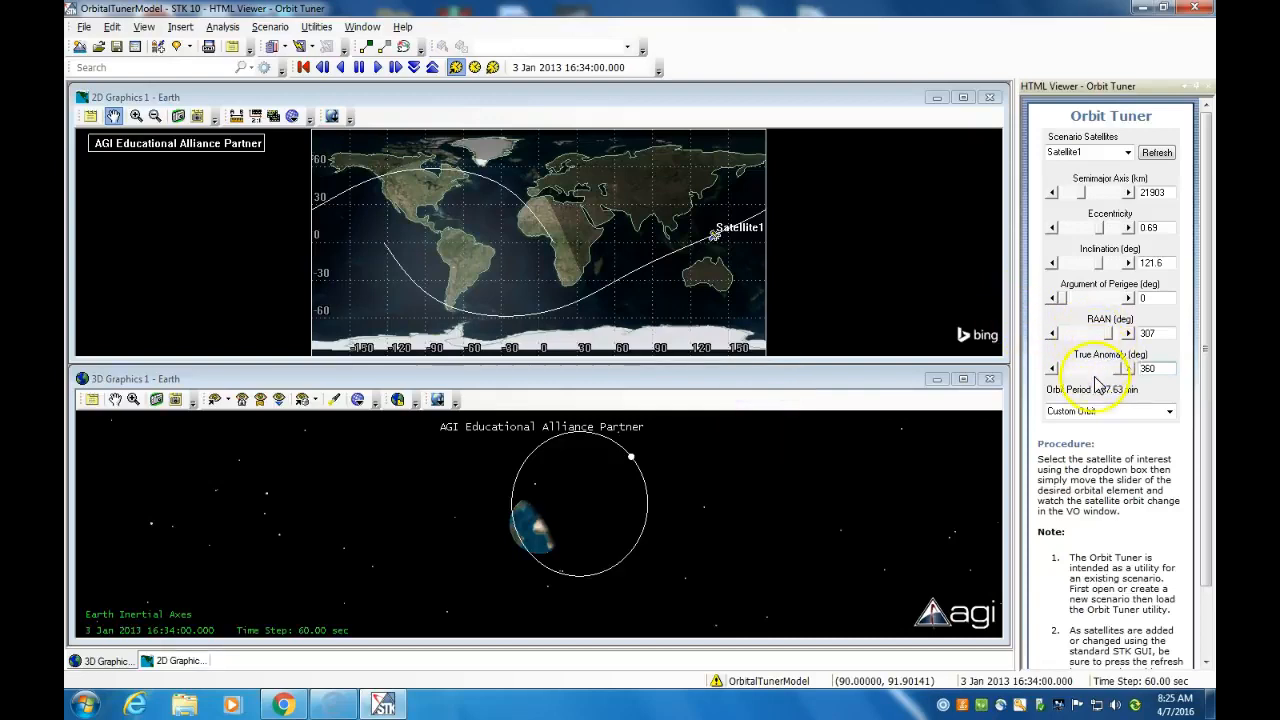
# Switch Satellite1 to the Low Earth Orbit preset and set its inclination, RAAN and true anomaly to 0
pyautogui.click(1170, 413)
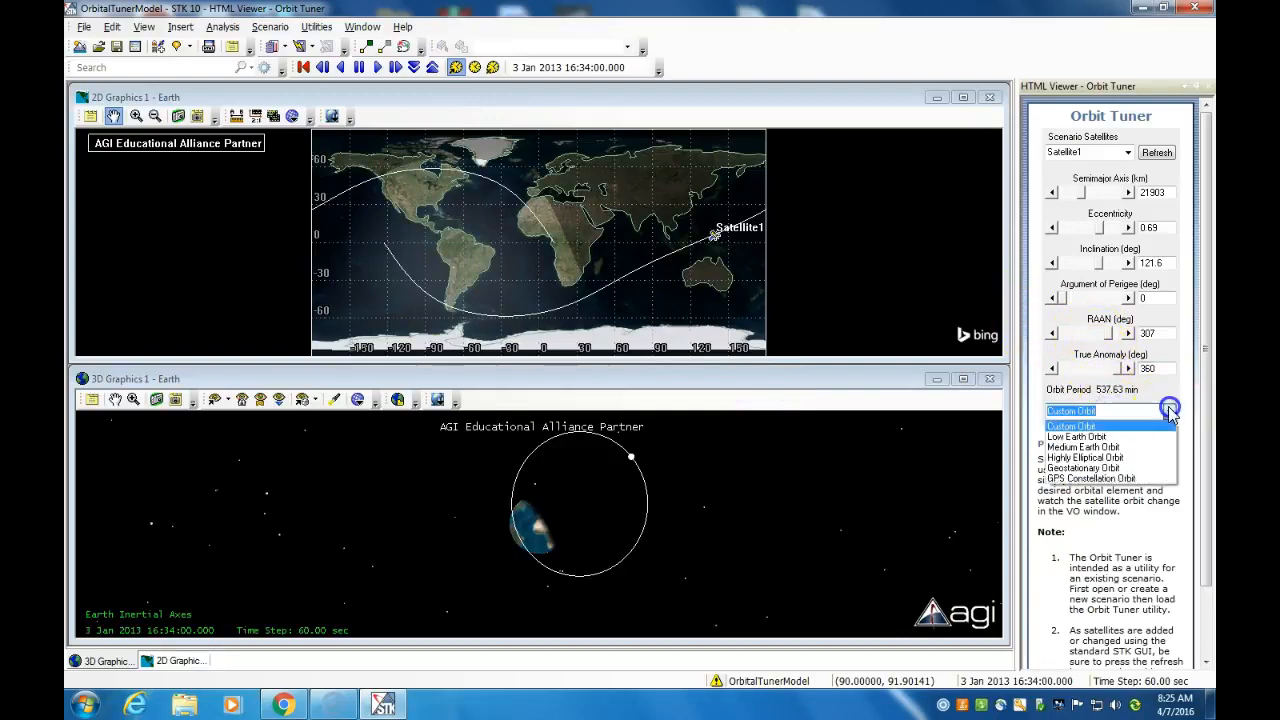
pyautogui.click(1103, 434)
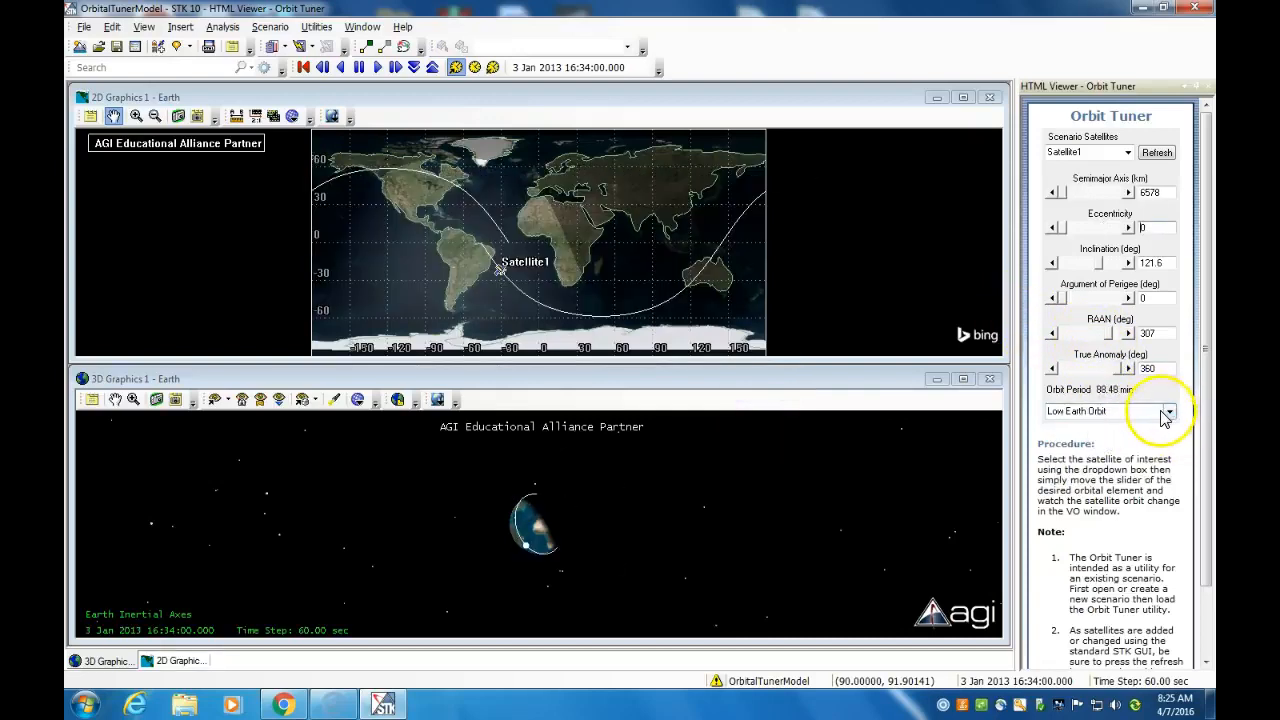
pyautogui.moveTo(1100, 265); pyautogui.dragTo(1050, 268)
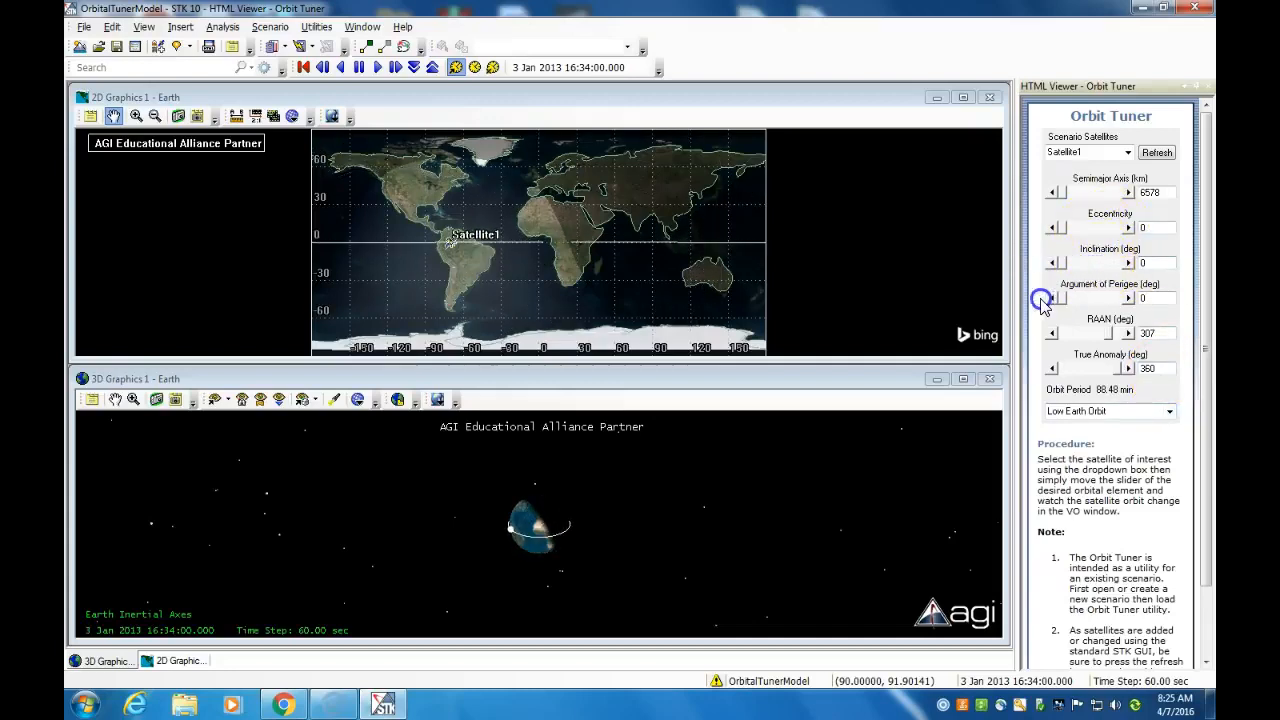
pyautogui.moveTo(1106, 333); pyautogui.dragTo(1017, 341)
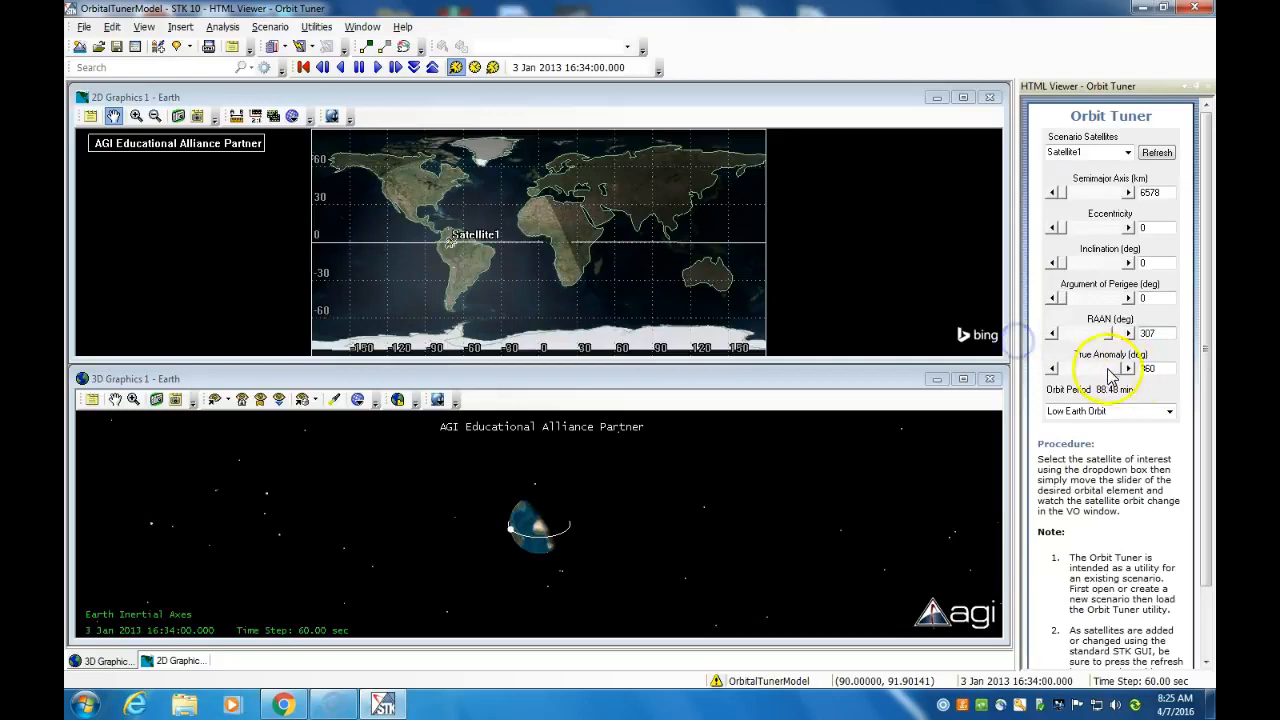
pyautogui.moveTo(1113, 343); pyautogui.dragTo(1058, 340)
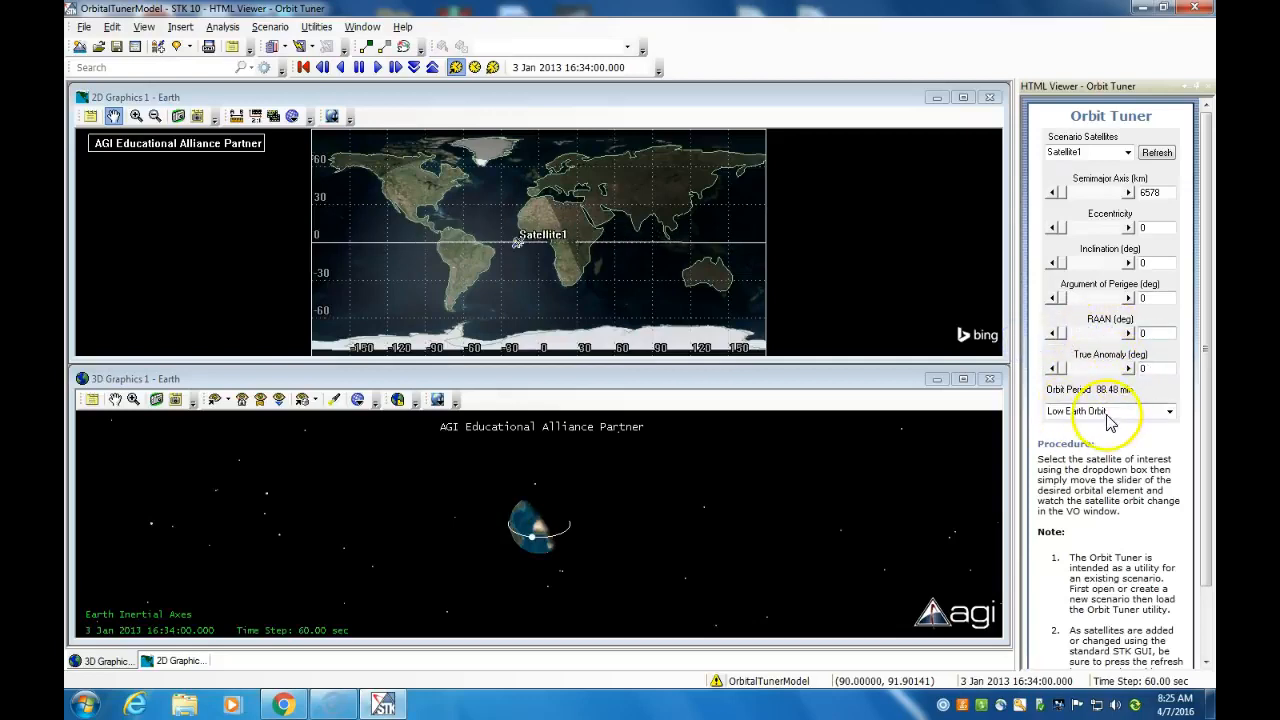
# Apply the Medium Earth Orbit preset to Satellite1, followed by the GPS Constellation Orbit preset
pyautogui.click(1166, 411)
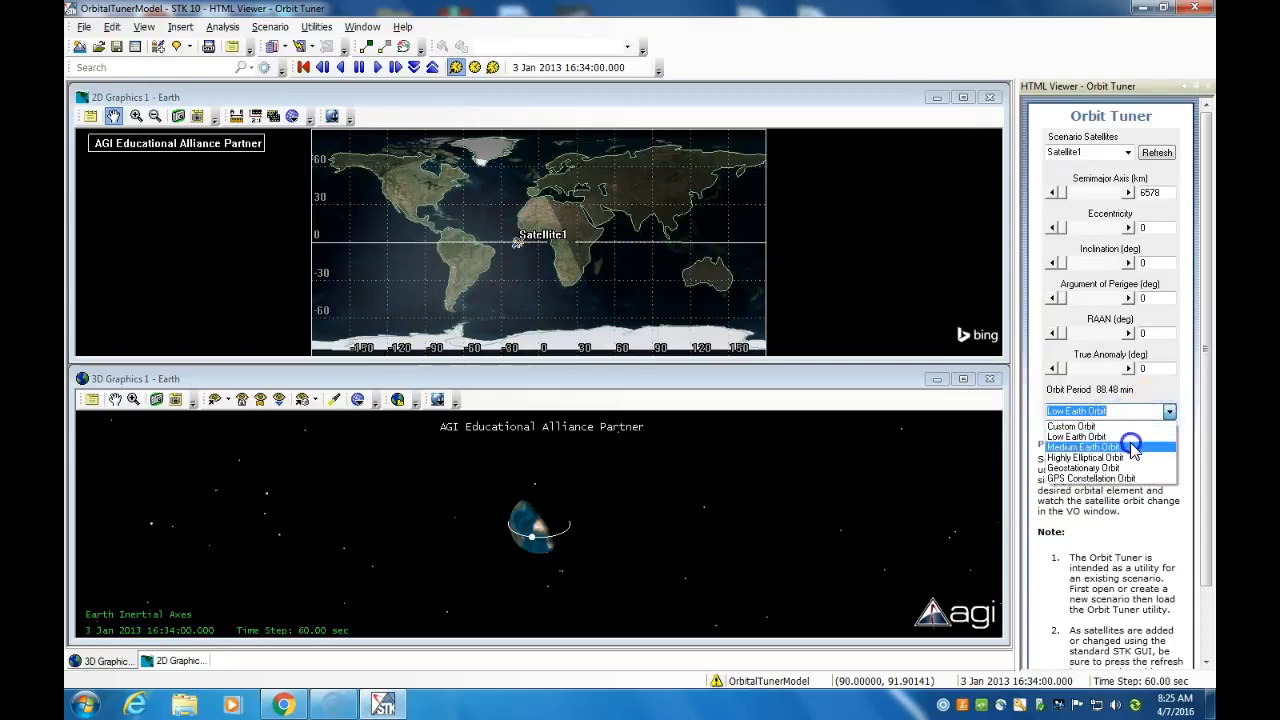
pyautogui.click(1129, 443)
pyautogui.click(1169, 411)
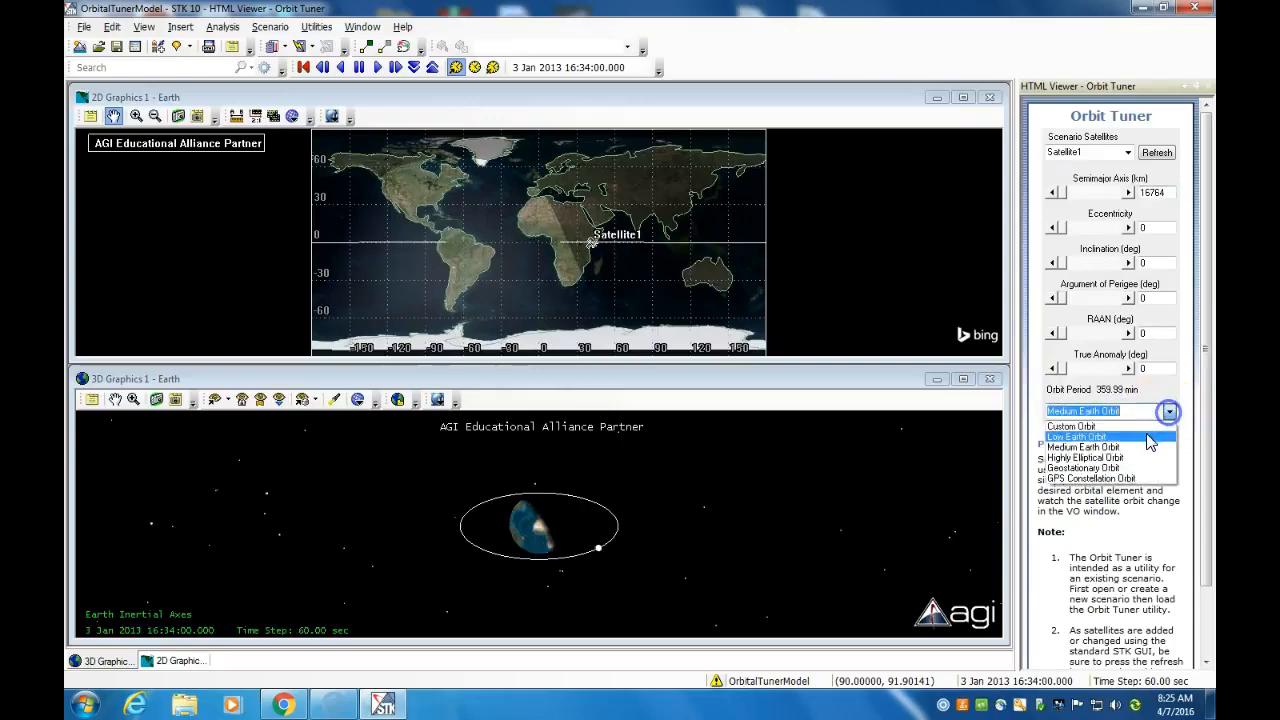
pyautogui.click(1111, 479)
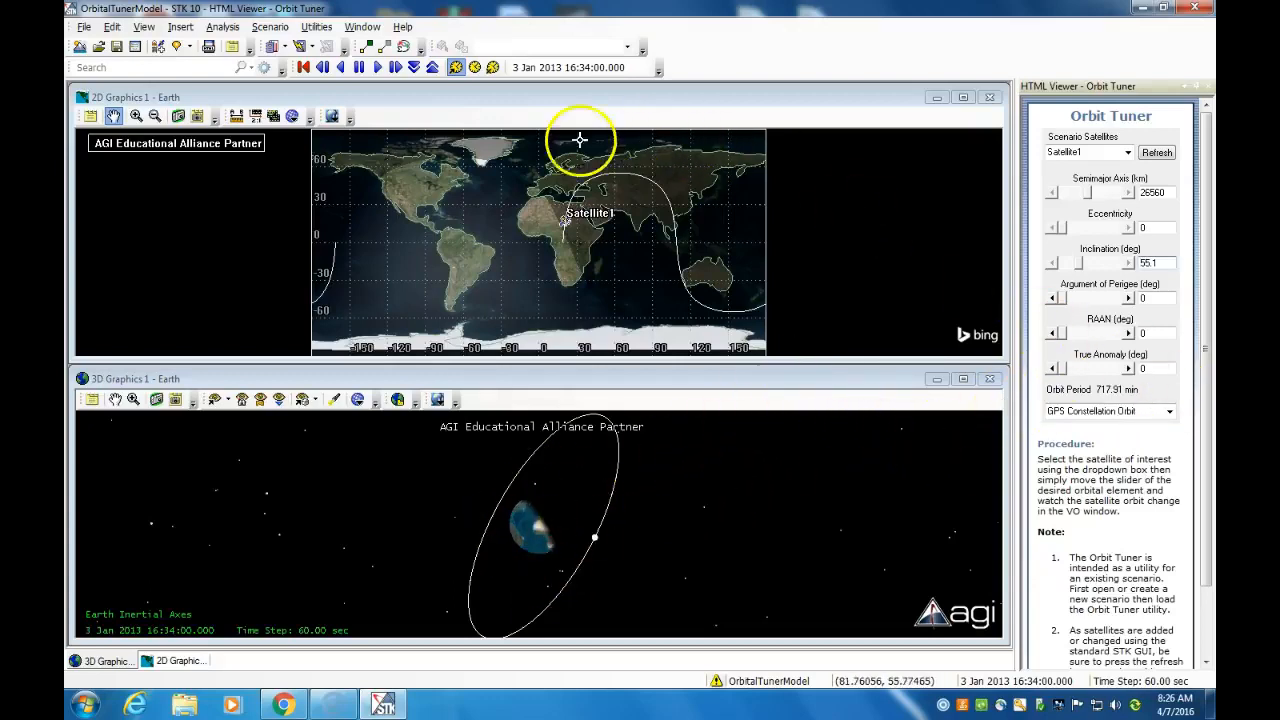
# Animate the GPS constellation orbit, raise the time step to 7200 sec, and replay it from the start time
pyautogui.click(378, 68)
pyautogui.click(397, 70)
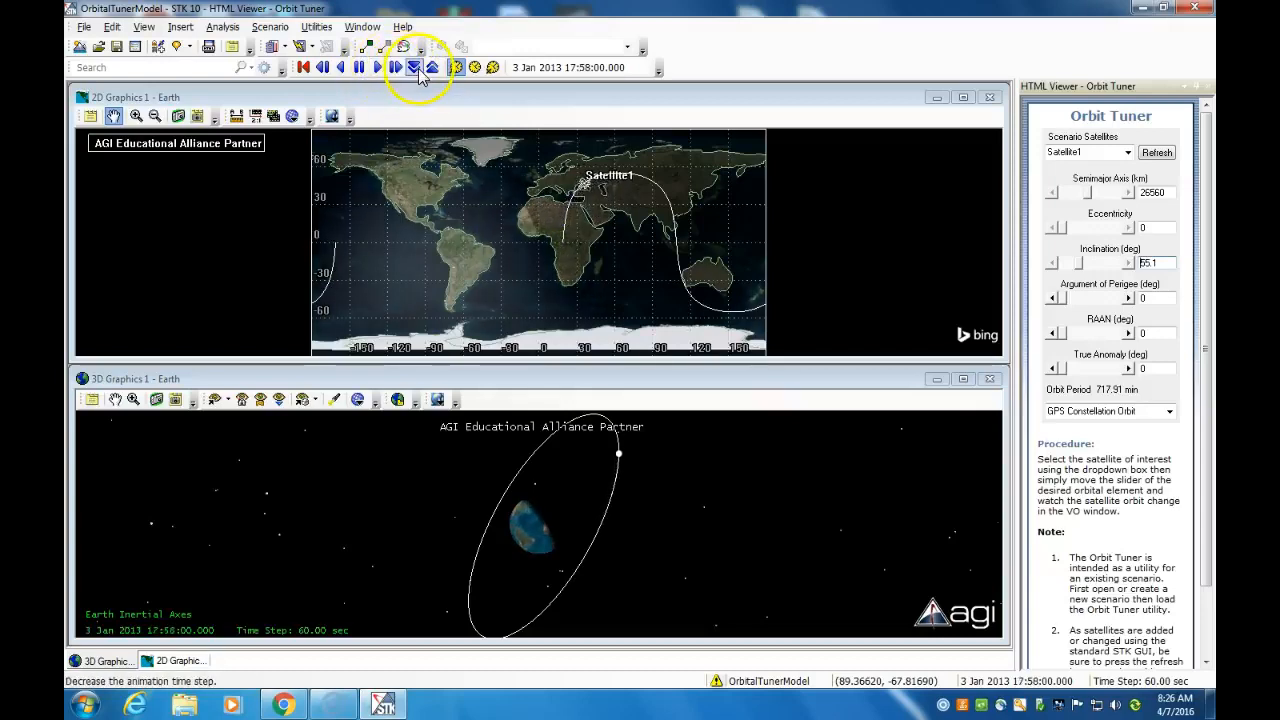
pyautogui.click(431, 70)
pyautogui.click(432, 70)
pyautogui.click(432, 70)
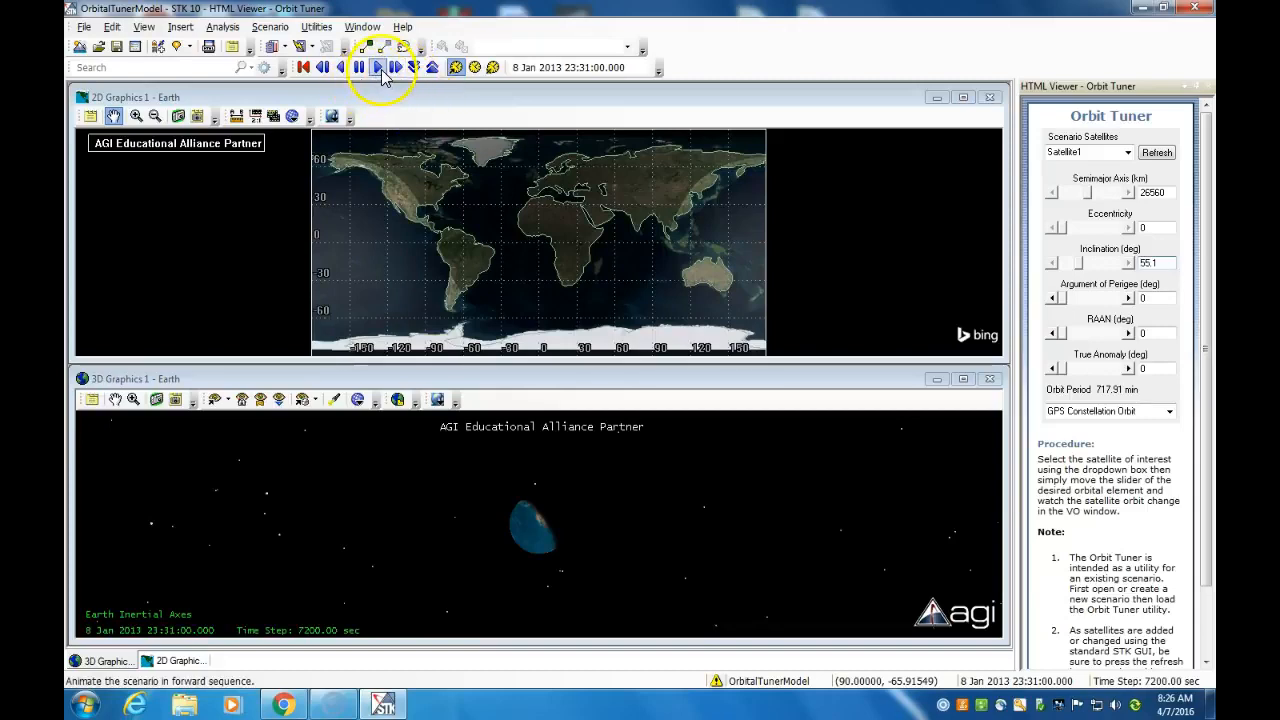
pyautogui.click(306, 69)
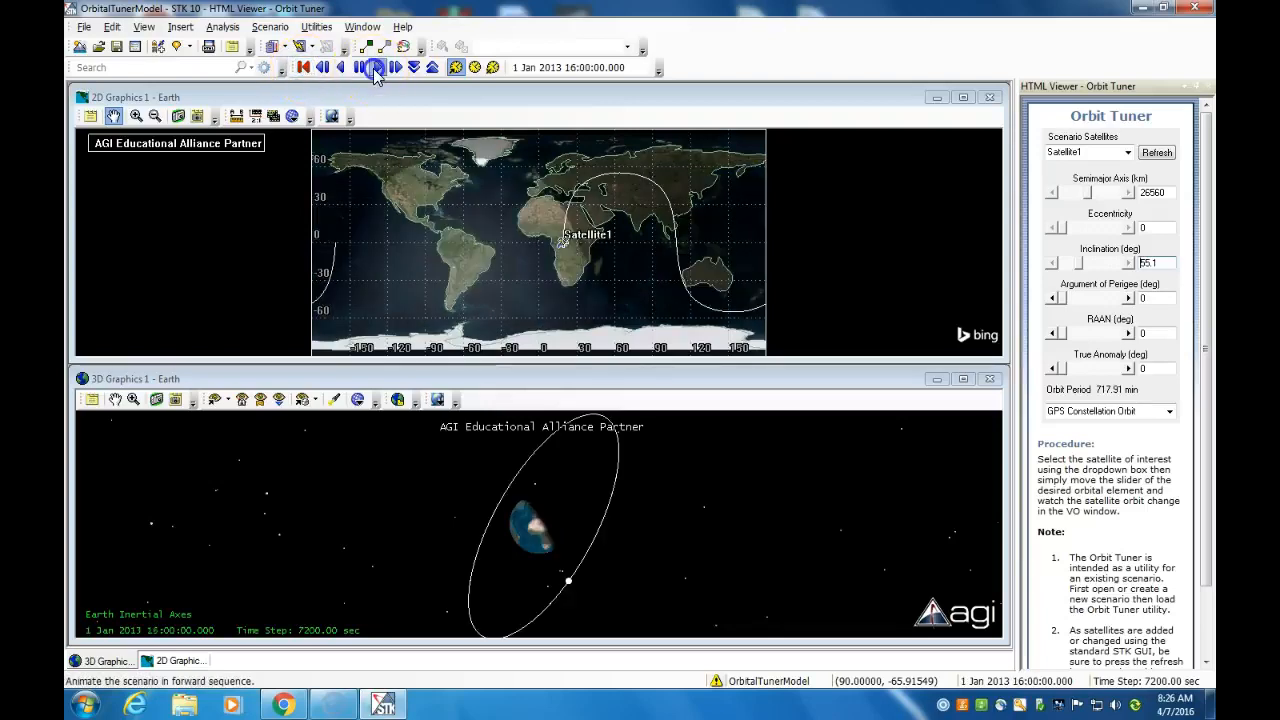
pyautogui.click(375, 68)
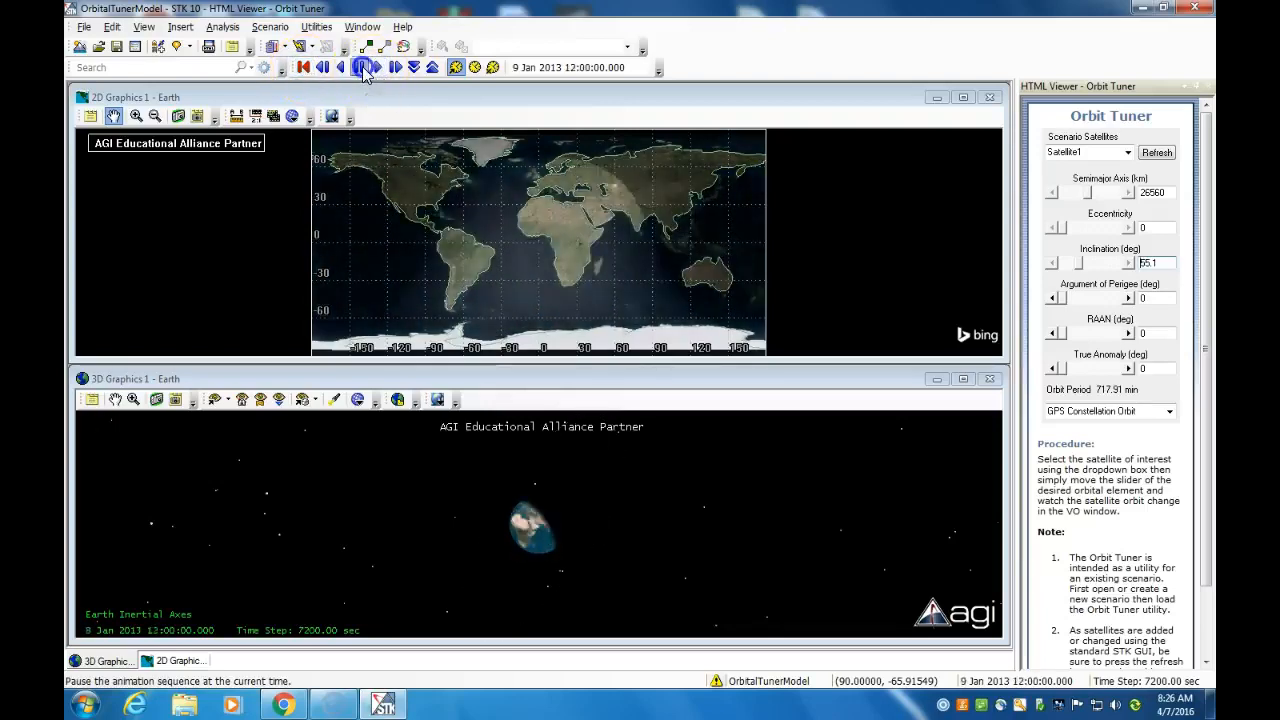
# Reset the animation to its start time, lower the time step to 180 sec and play it again
pyautogui.click(301, 68)
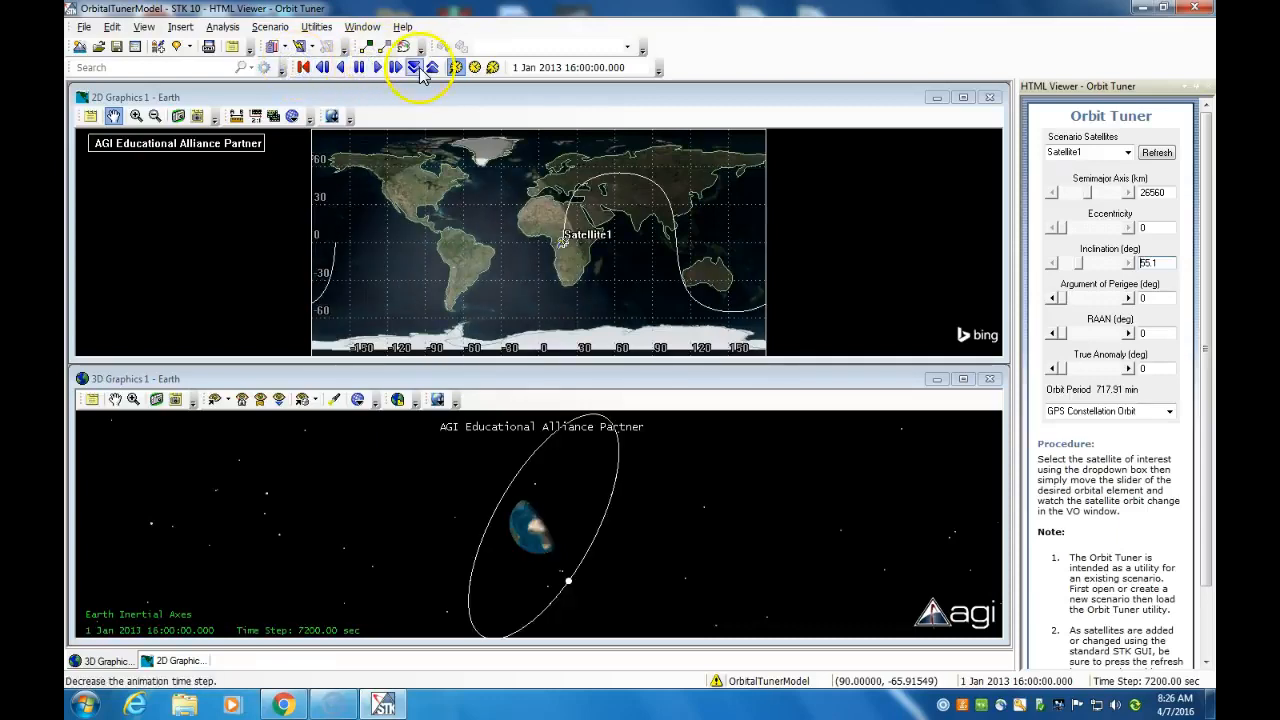
pyautogui.click(418, 70)
pyautogui.click(378, 68)
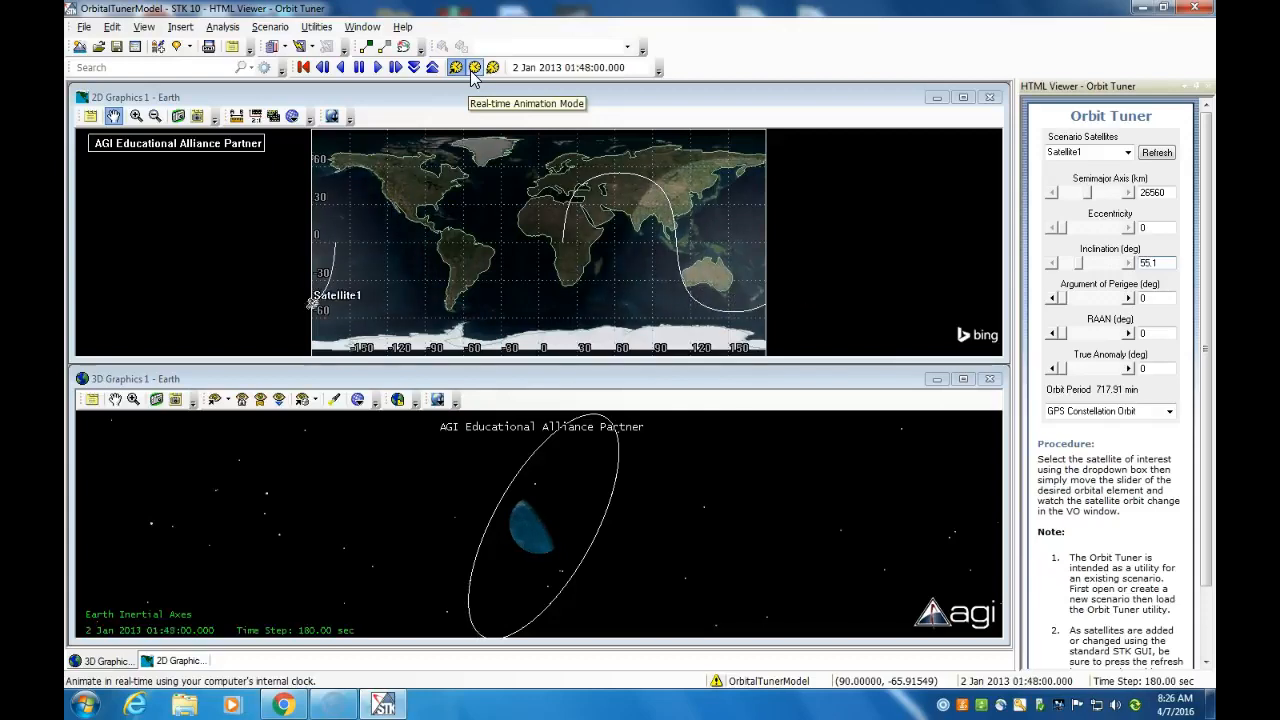
# Switch the animation to real-time mode and examine Earth in the 3D view from several angles and distances
pyautogui.click(471, 70)
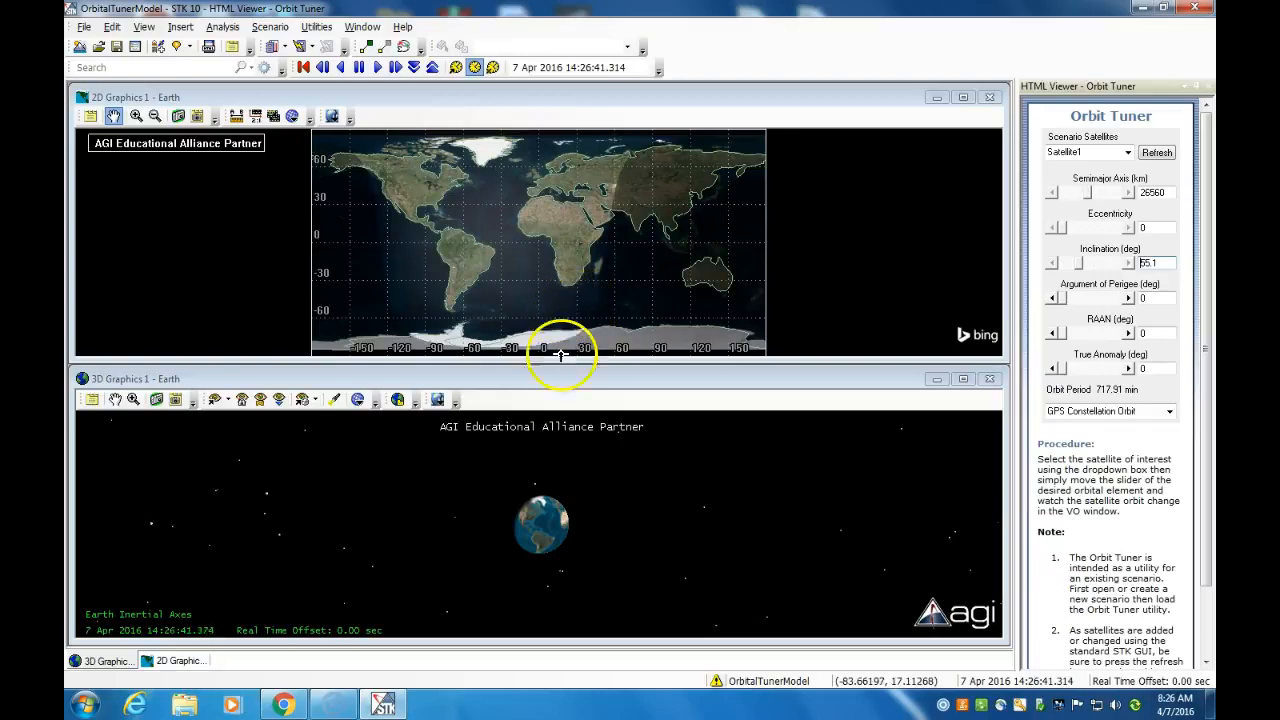
pyautogui.moveTo(540, 534); pyautogui.dragTo(577, 669, button='right')
pyautogui.moveTo(414, 486); pyautogui.dragTo(513, 525)
pyautogui.click(508, 528)
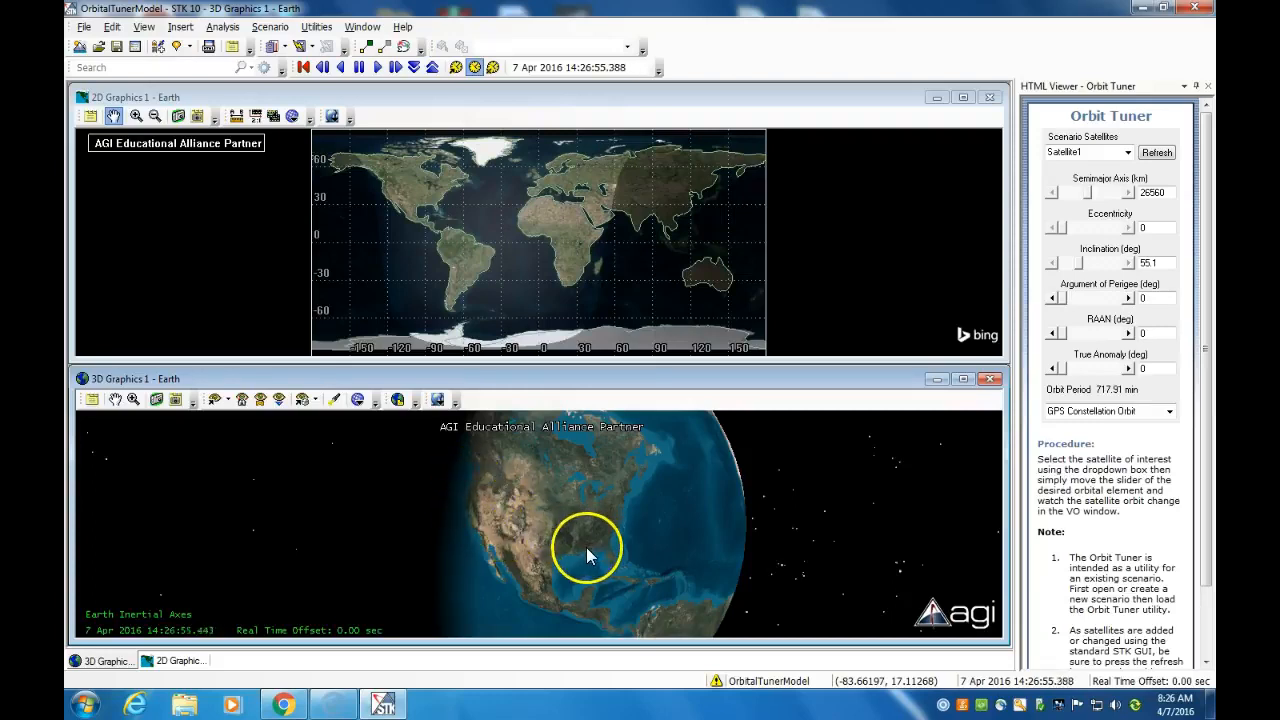
pyautogui.moveTo(471, 509); pyautogui.dragTo(573, 525)
pyautogui.moveTo(573, 525); pyautogui.dragTo(565, 500, button='right')
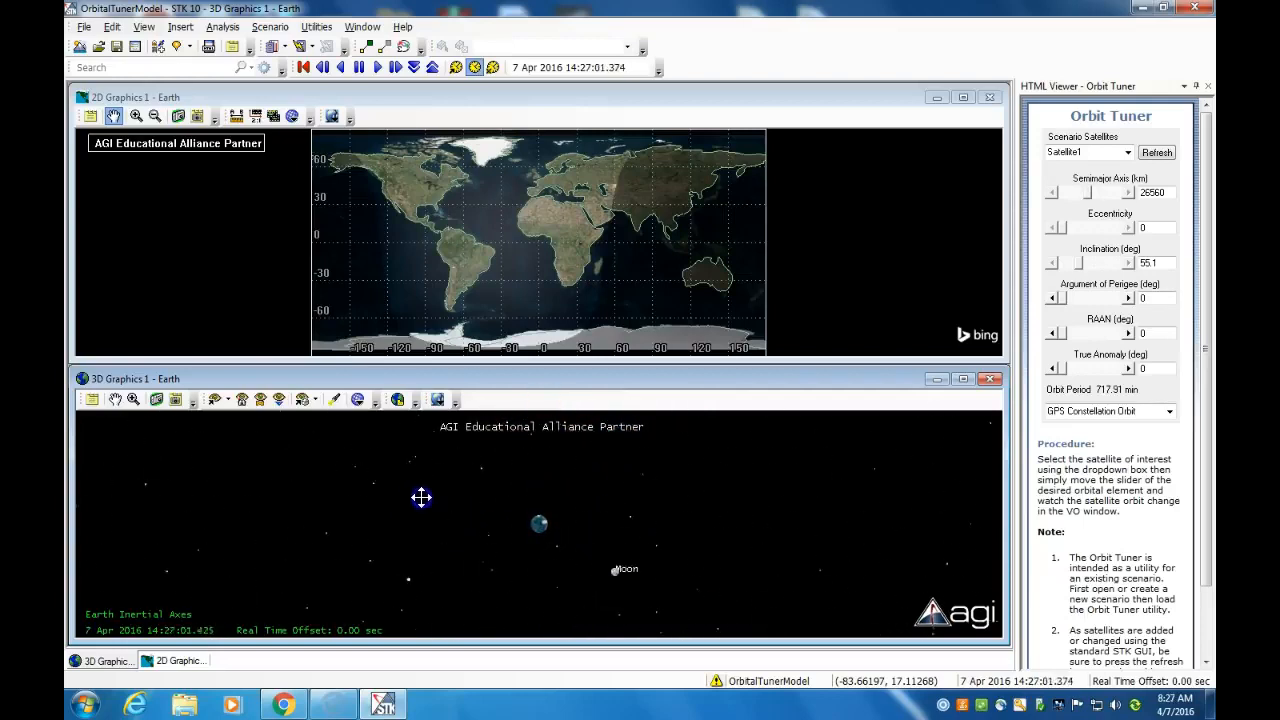
pyautogui.moveTo(414, 488); pyautogui.dragTo(387, 503)
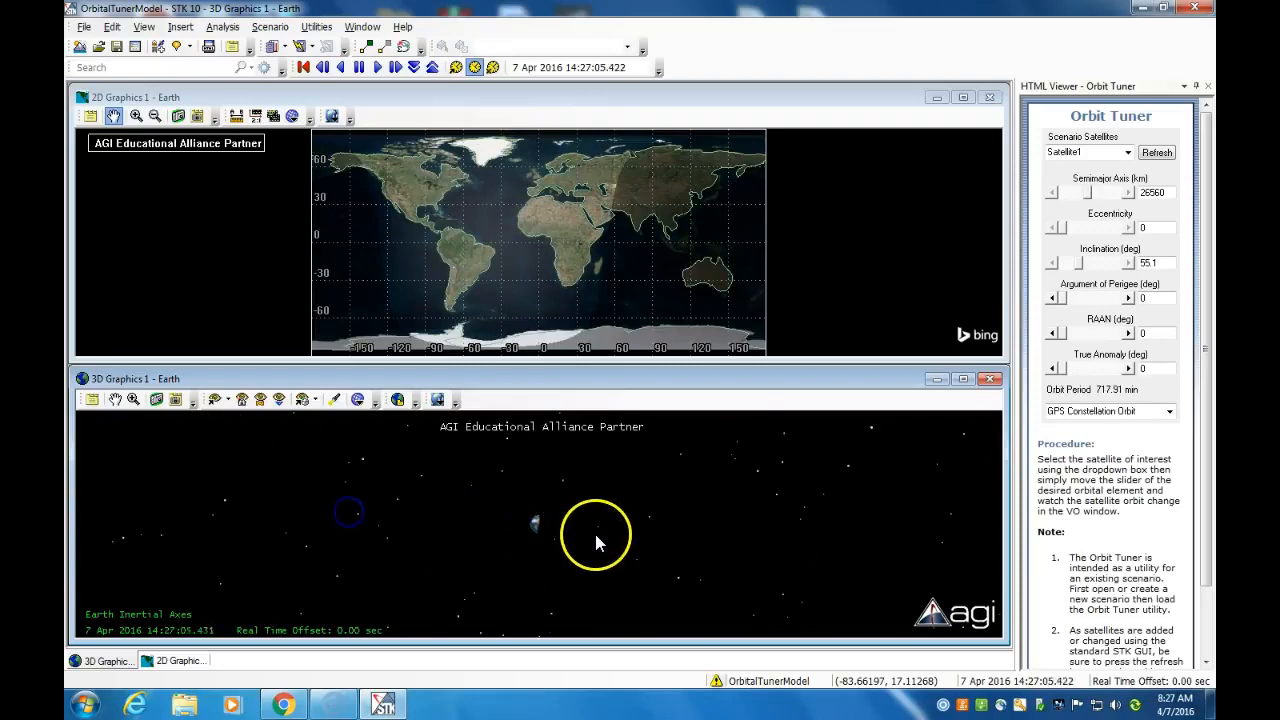
pyautogui.moveTo(498, 530); pyautogui.dragTo(475, 530)
pyautogui.moveTo(602, 534); pyautogui.dragTo(410, 534)
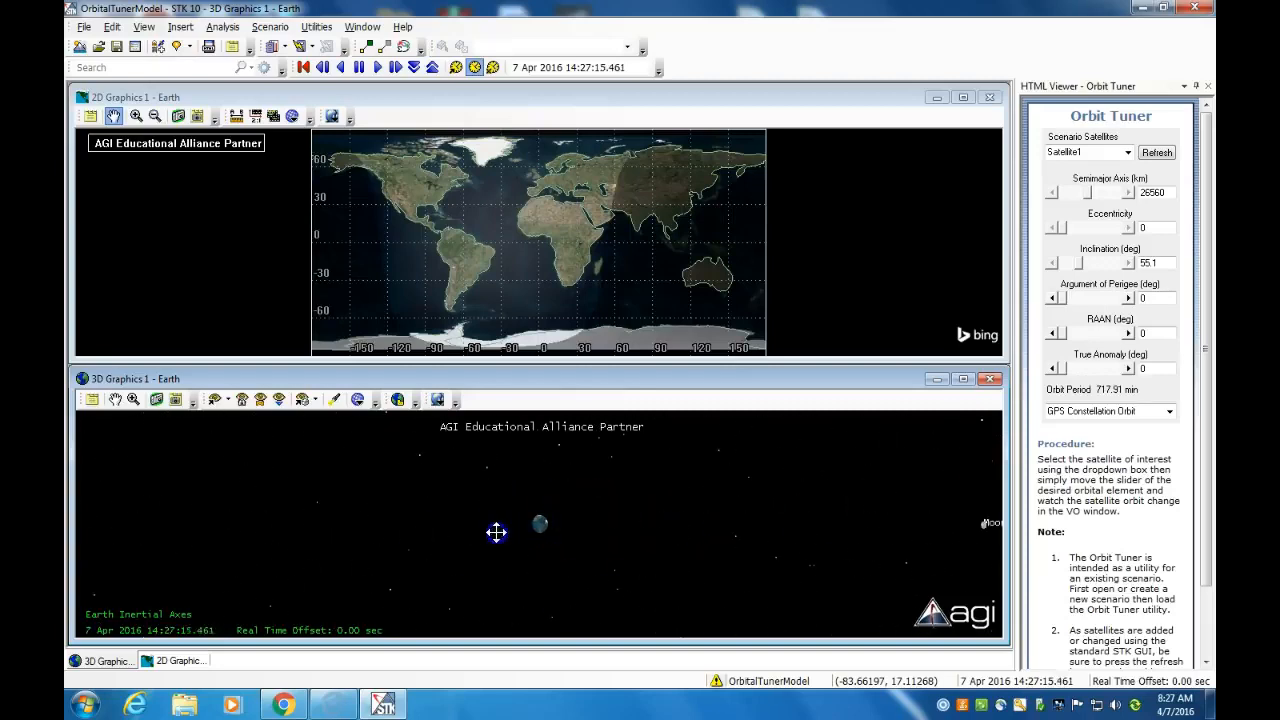
pyautogui.moveTo(537, 500); pyautogui.dragTo(530, 699, button='right')
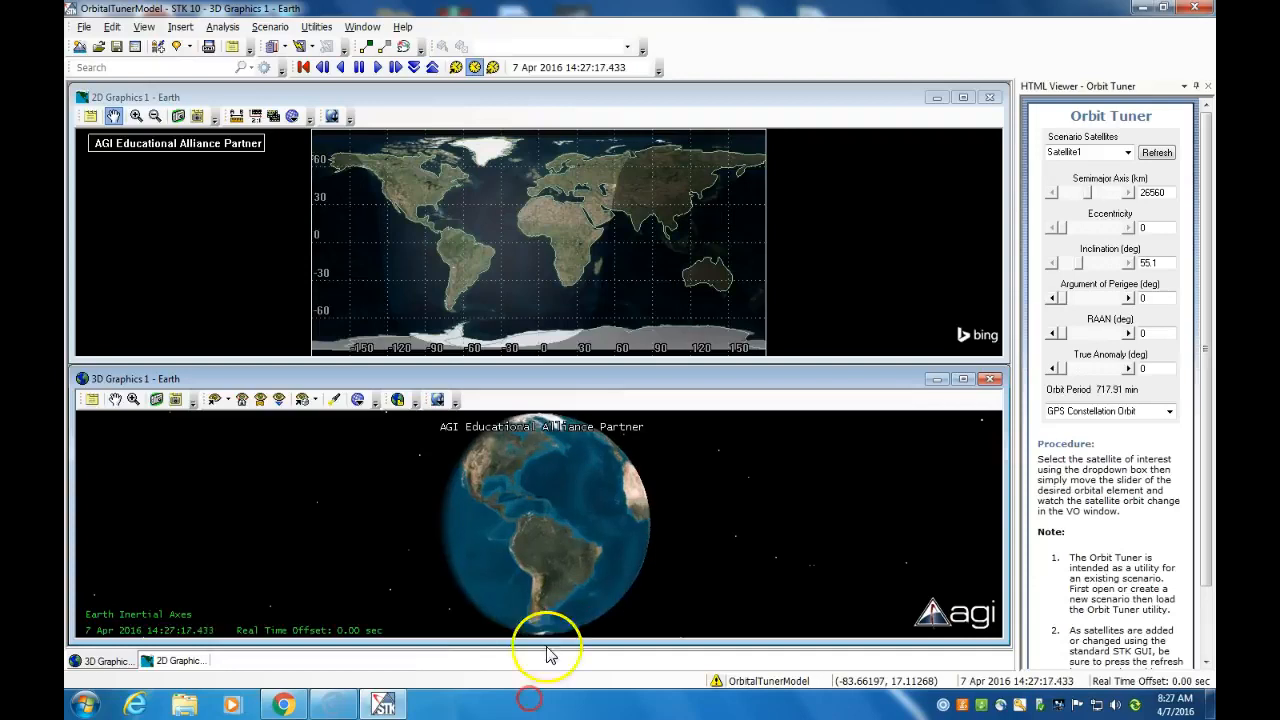
pyautogui.moveTo(657, 505); pyautogui.dragTo(606, 508)
pyautogui.moveTo(517, 508); pyautogui.dragTo(630, 543)
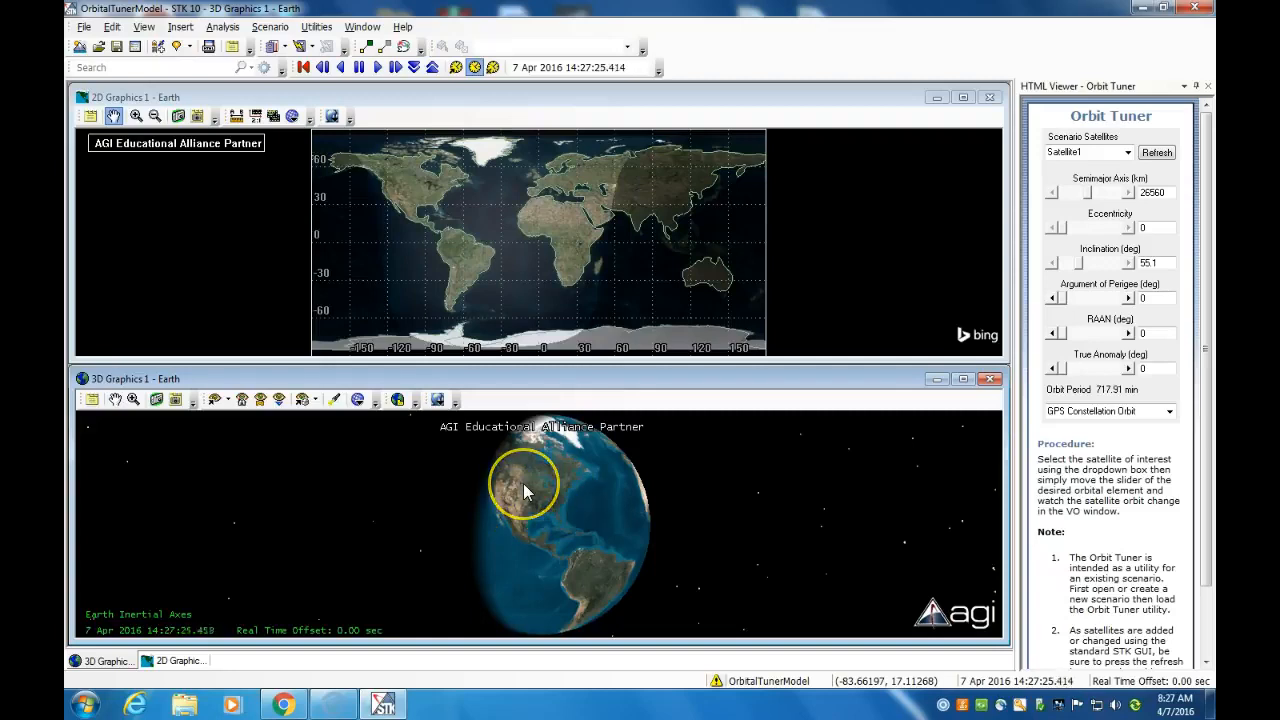
# Return the animation to normal mode, reset it to the scenario start time and play it
pyautogui.click(456, 69)
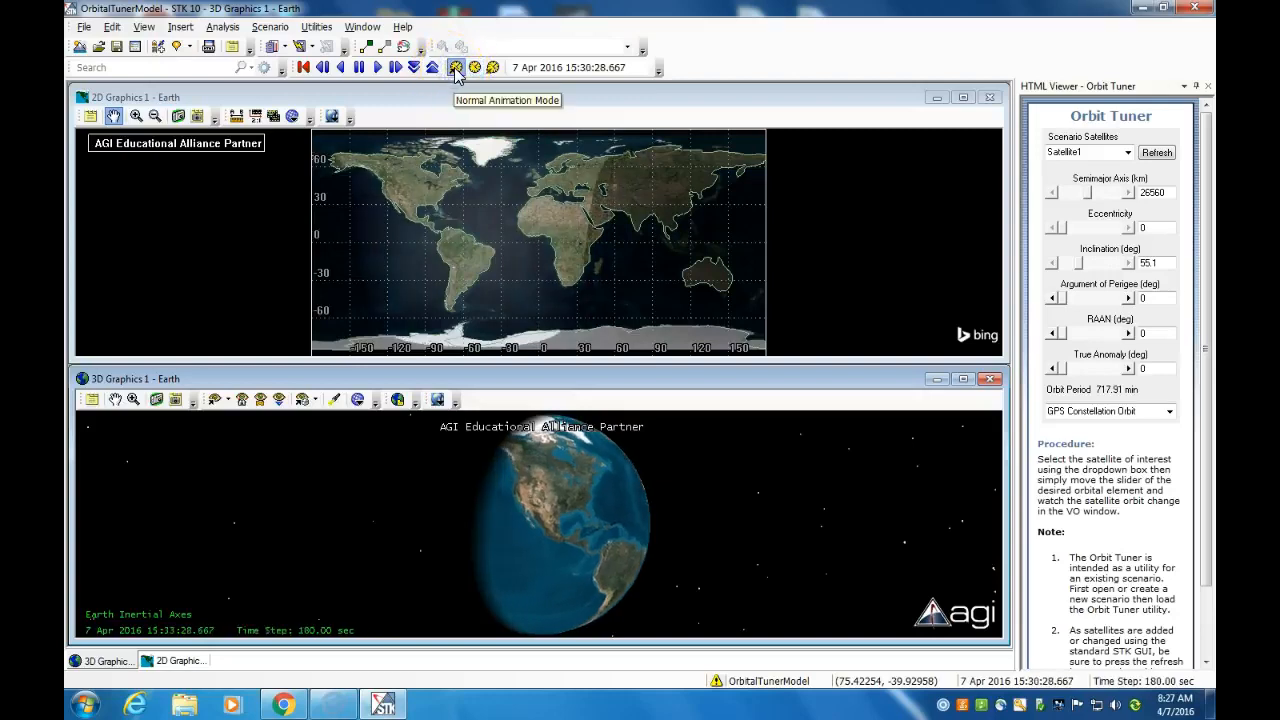
pyautogui.click(307, 68)
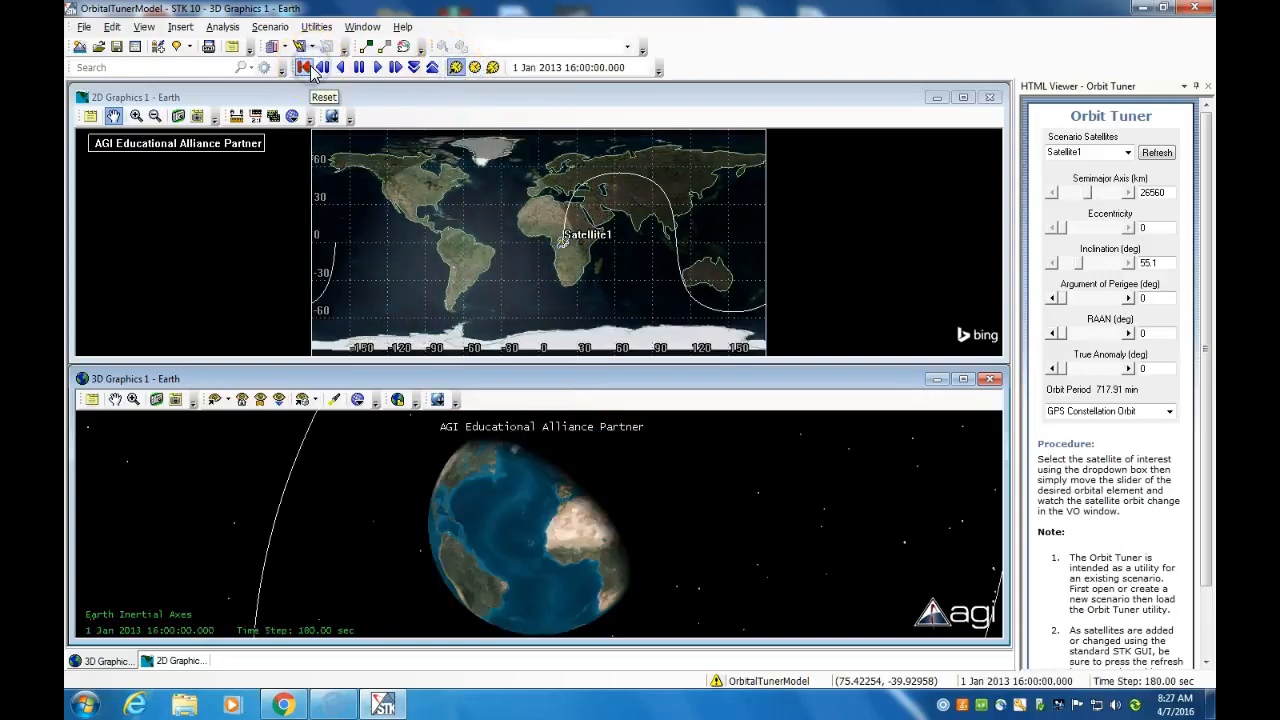
pyautogui.click(378, 68)
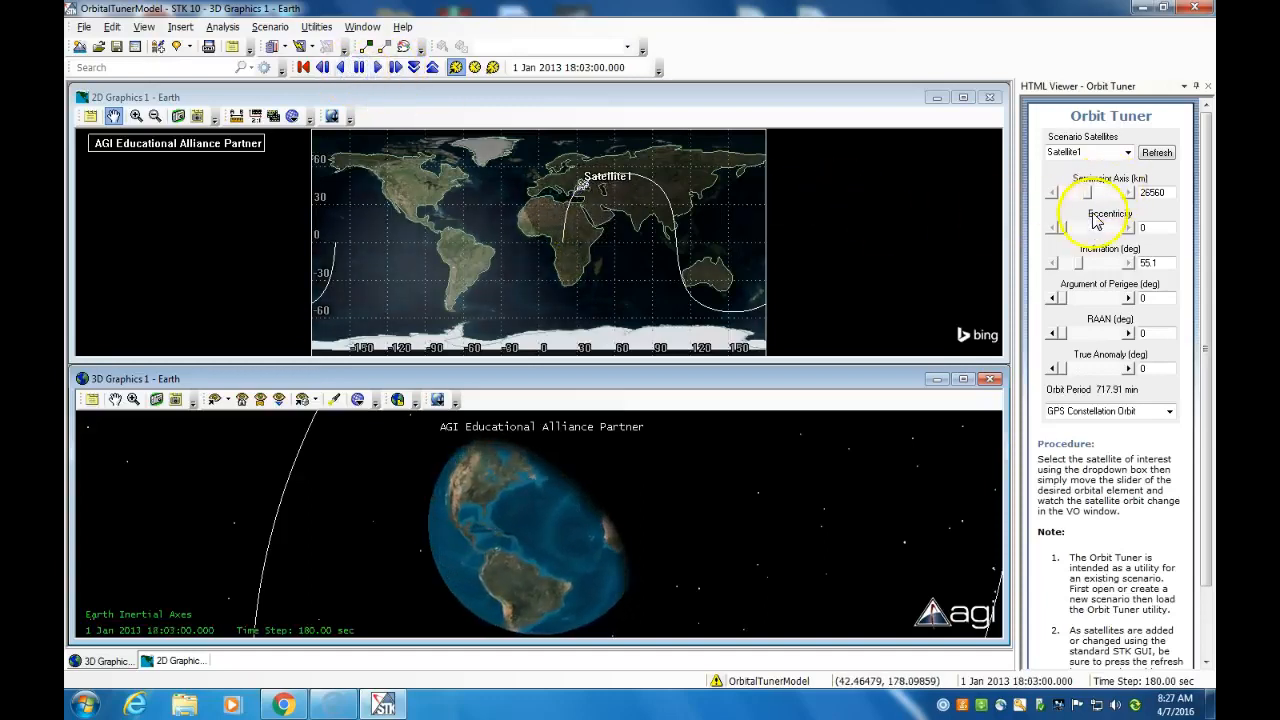
# Switch Satellite1 to Custom Orbit and set its inclination to 37, argument of perigee to 26.4 and RAAN to 105.8 deg
pyautogui.moveTo(1113, 222)
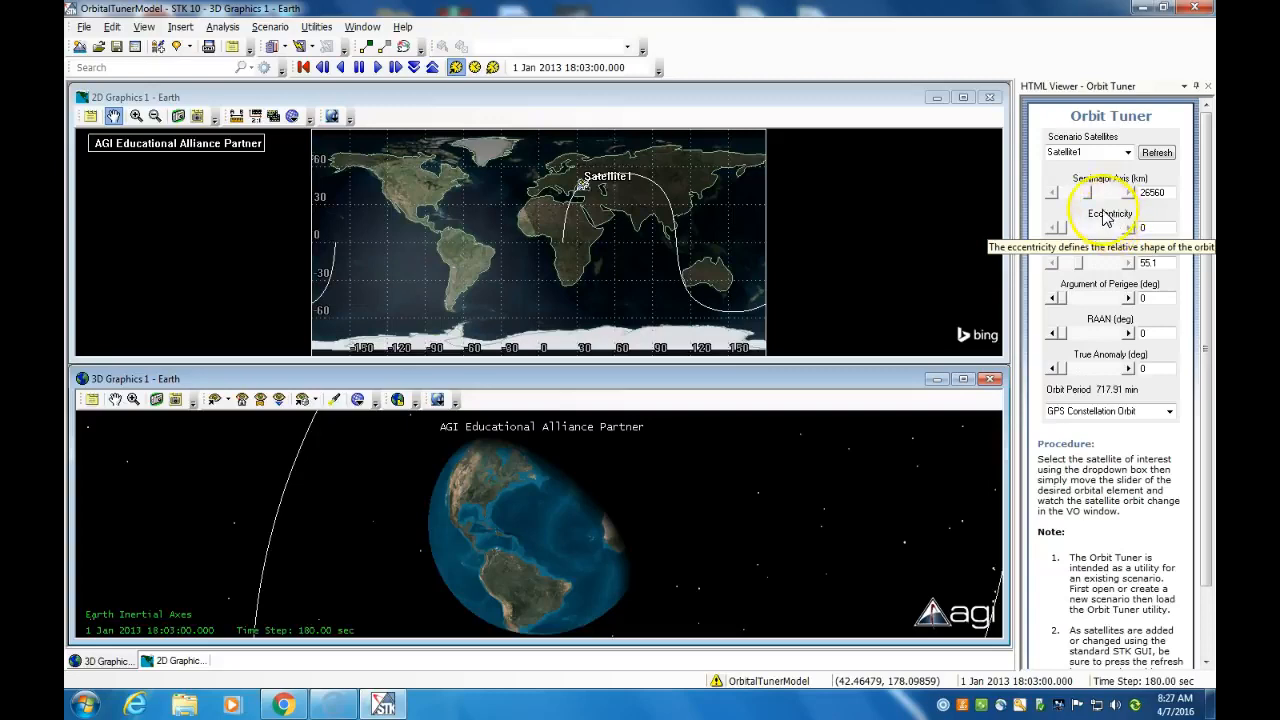
pyautogui.click(1075, 266)
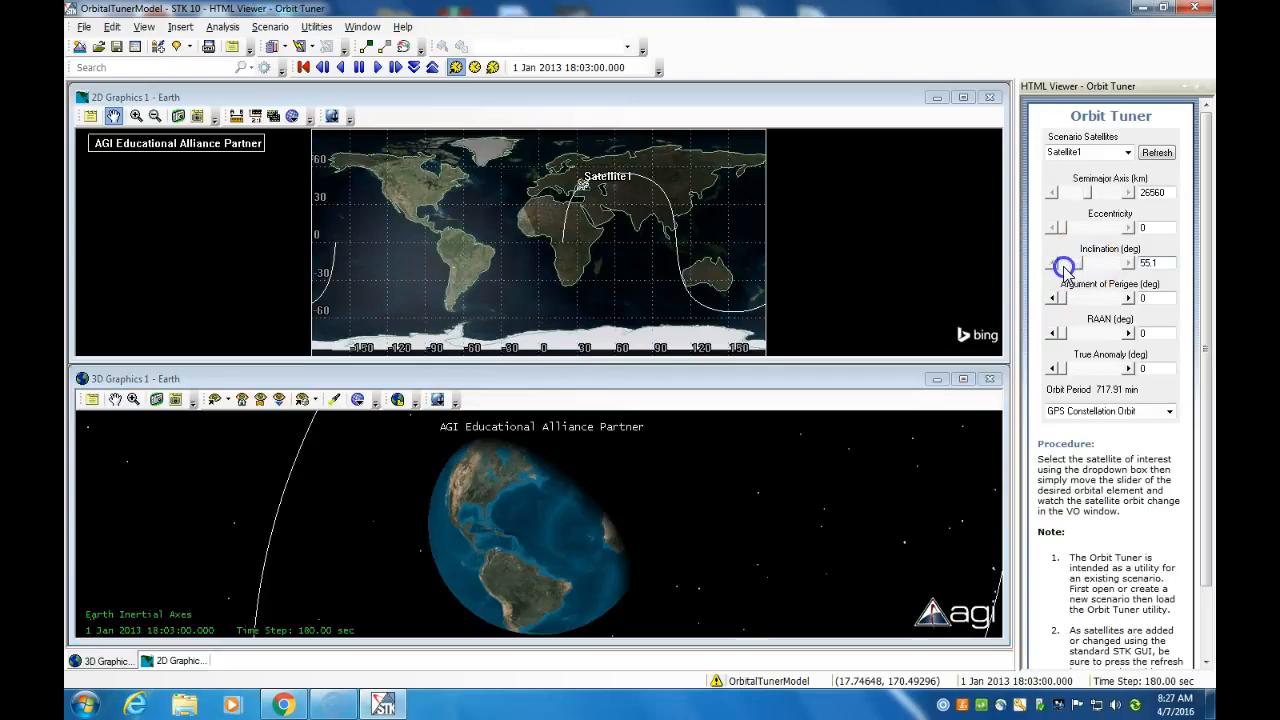
pyautogui.click(1113, 412)
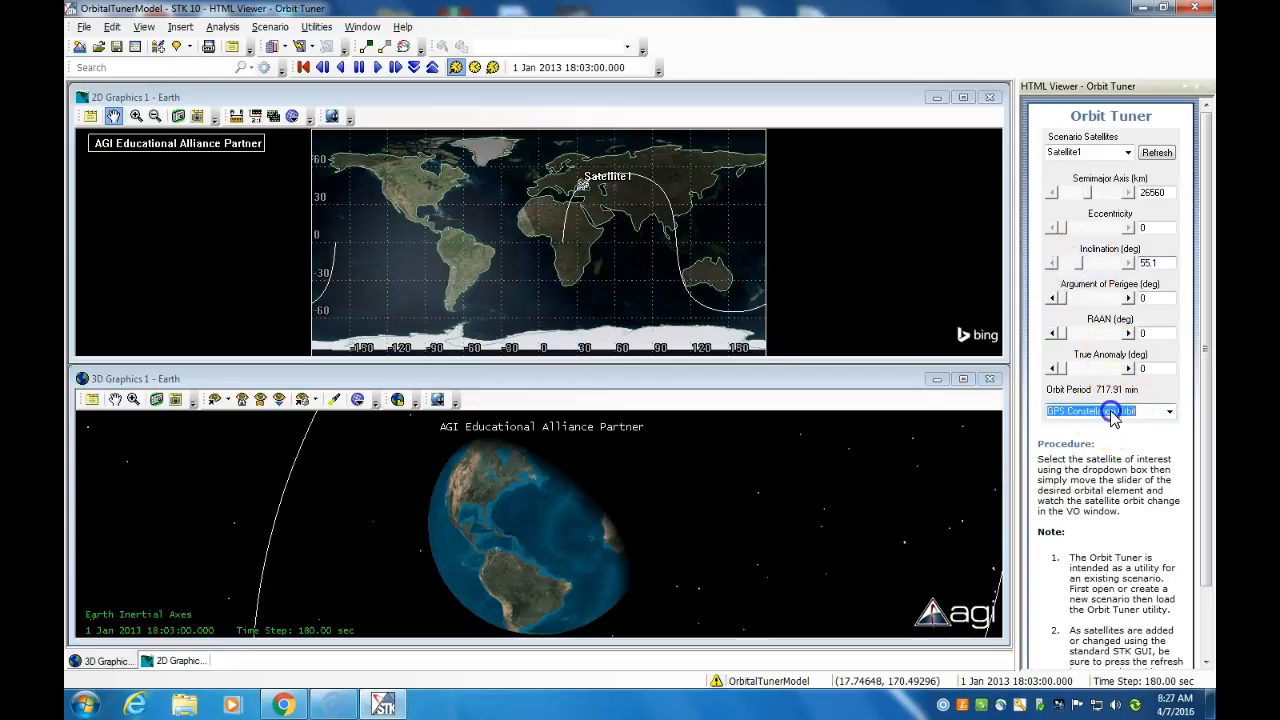
pyautogui.click(1170, 411)
pyautogui.click(1121, 430)
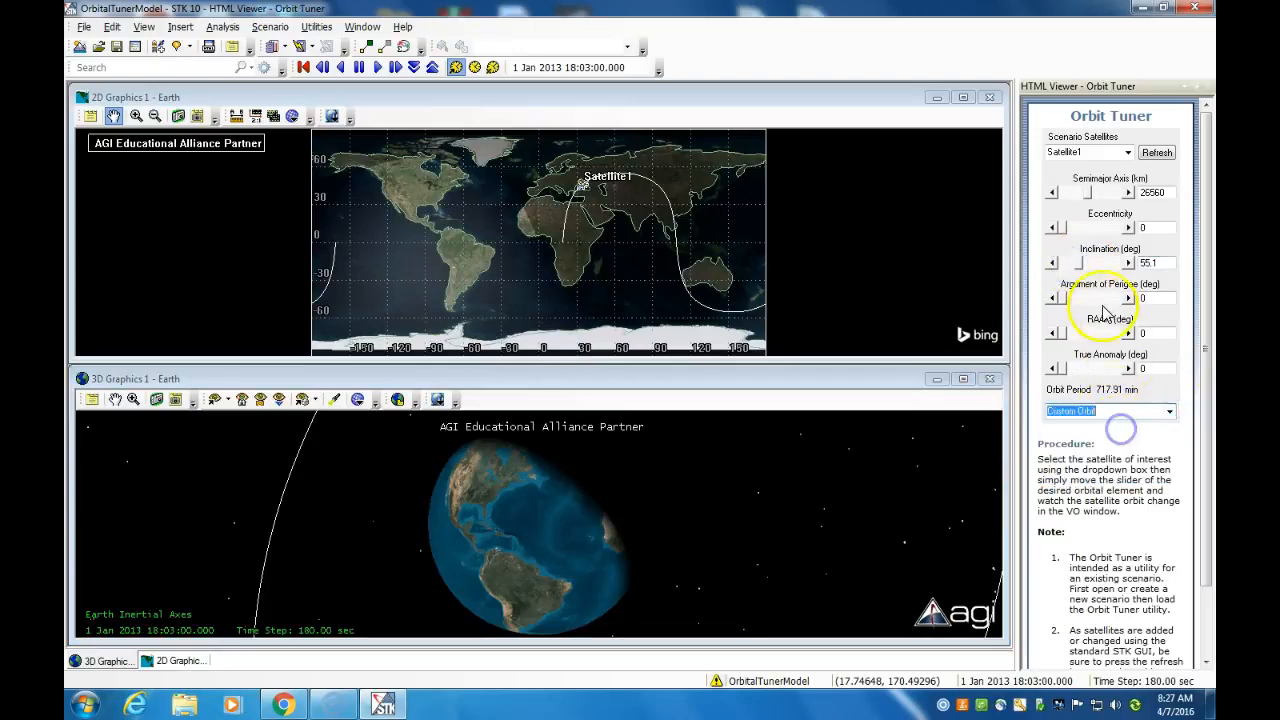
pyautogui.moveTo(1082, 266); pyautogui.dragTo(1066, 298)
pyautogui.moveTo(1064, 368); pyautogui.dragTo(1078, 334)
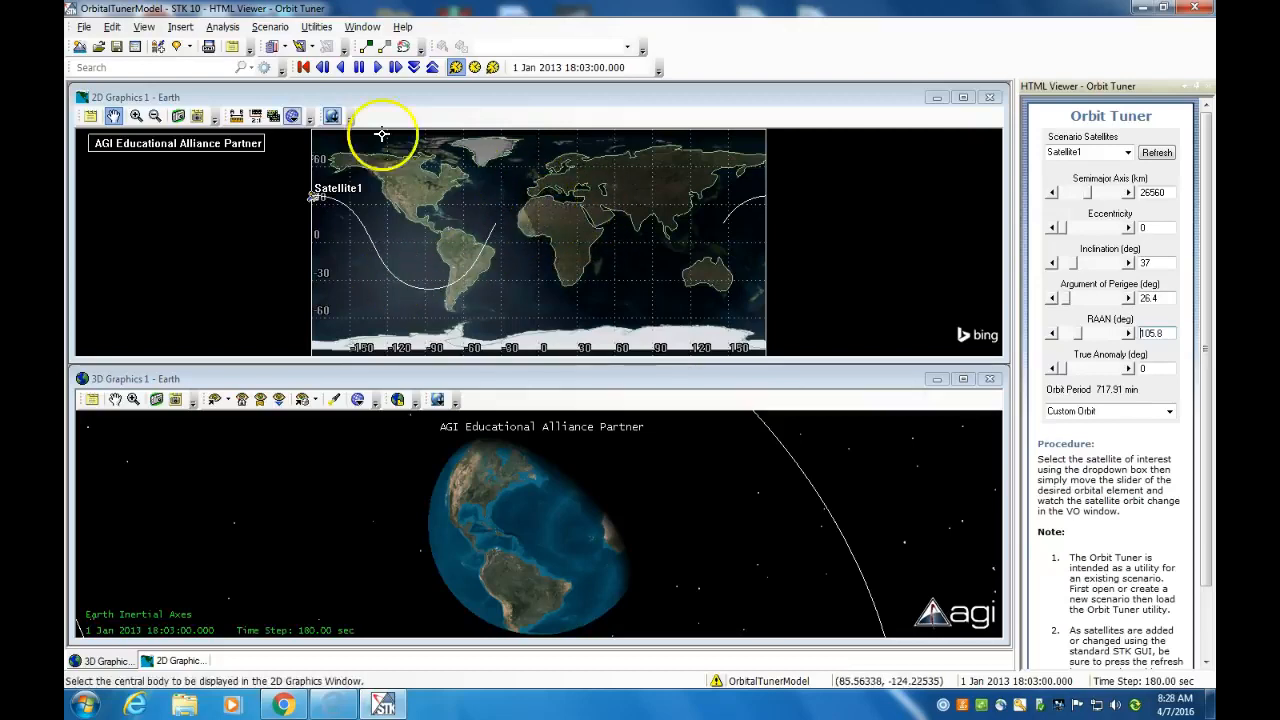
# Search the object database for "perth" and add the Perth, ND place to the scenario
pyautogui.click(97, 67)
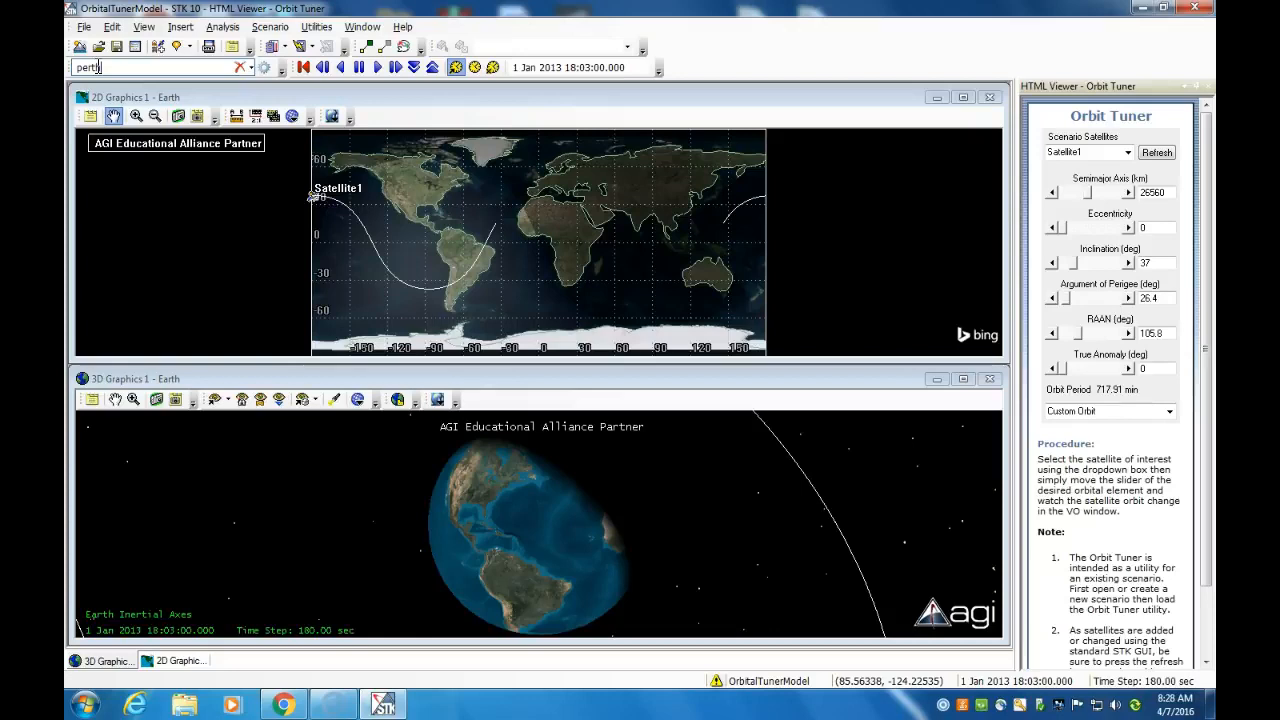
pyautogui.press('Return')
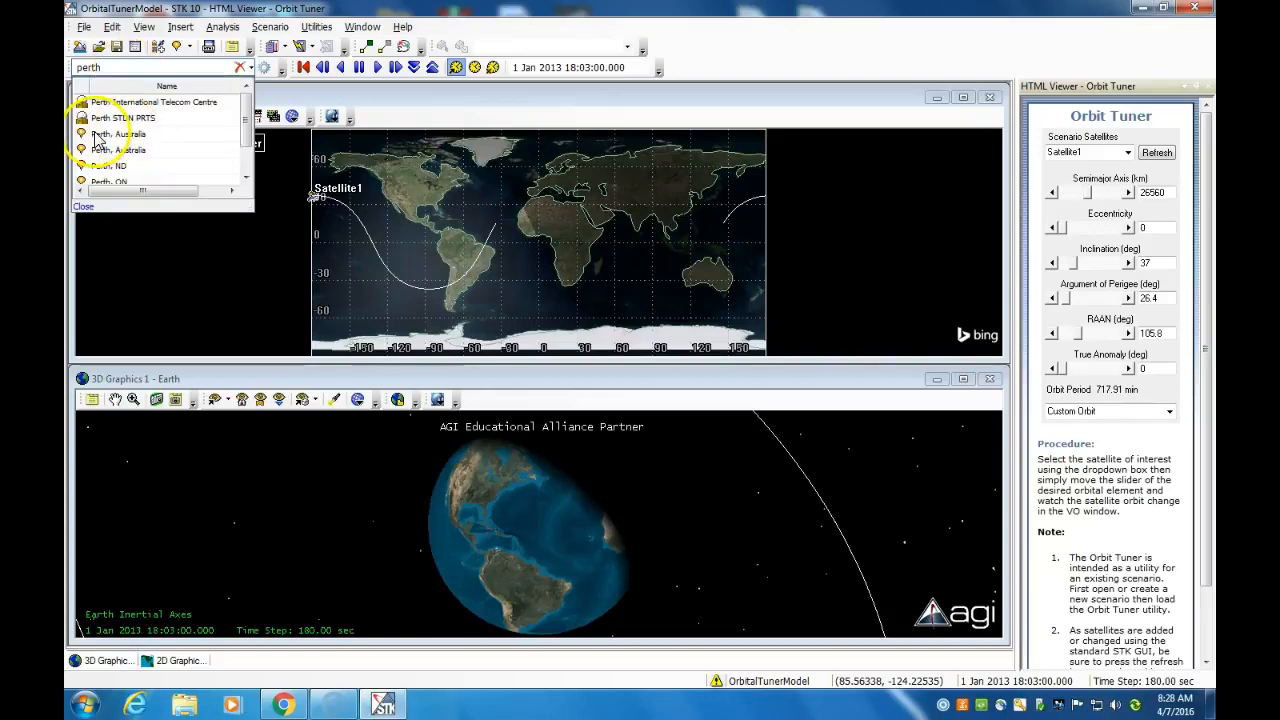
pyautogui.doubleClick(84, 165)
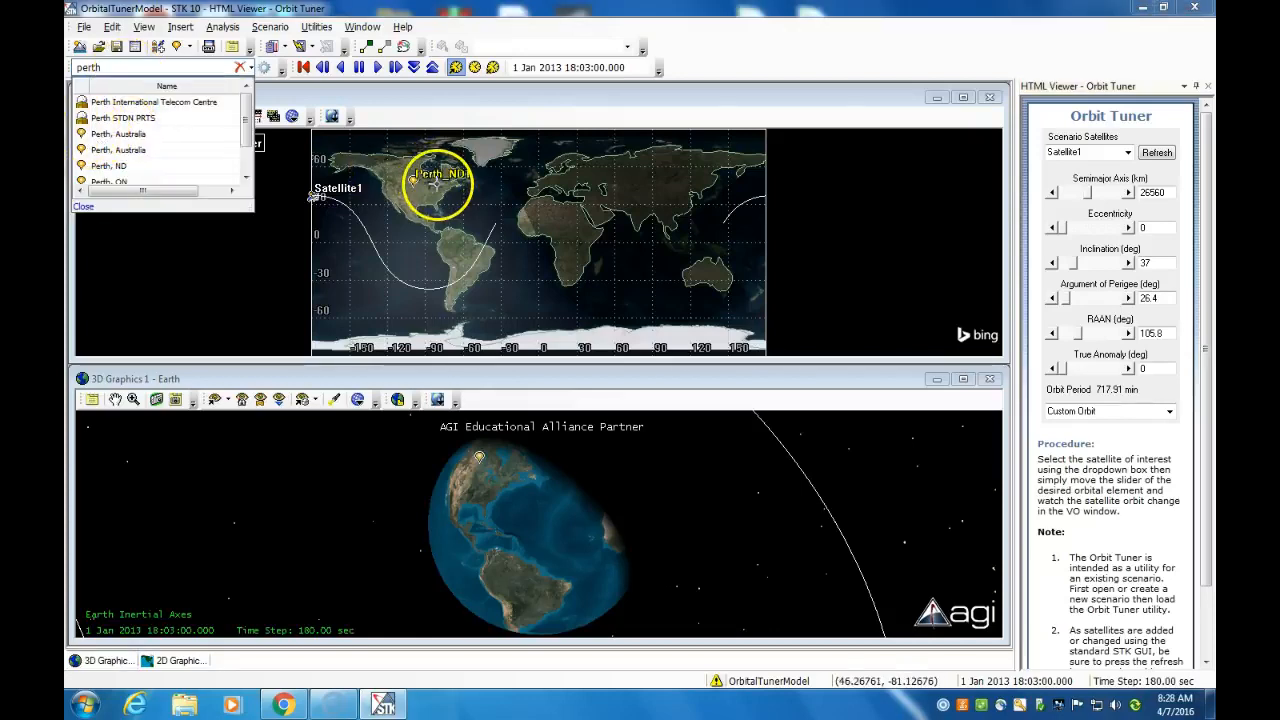